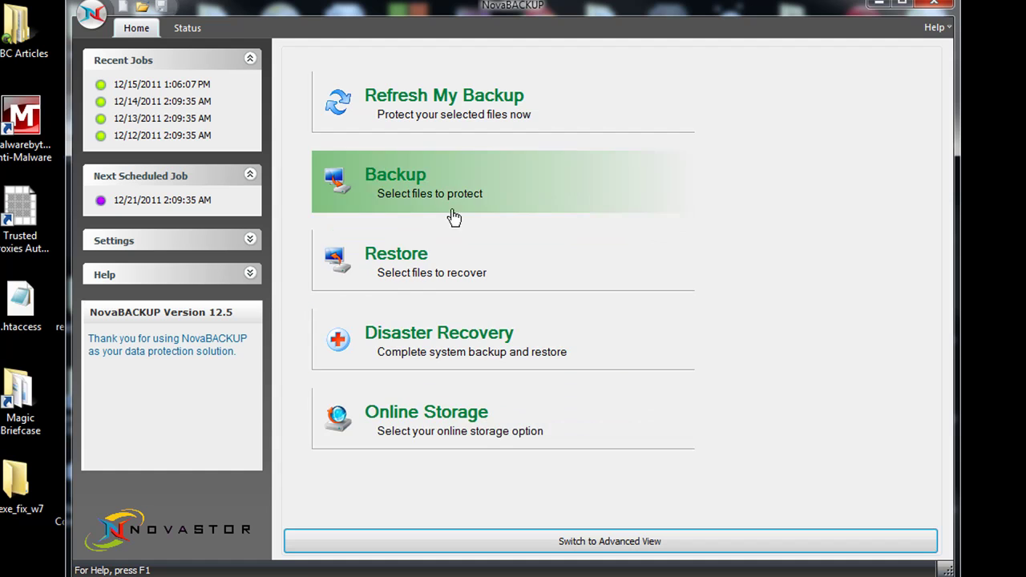
Switch to the advanced view to look over its options and return to the simple view.
{"action": "left_click", "coordinate": [603, 541]}
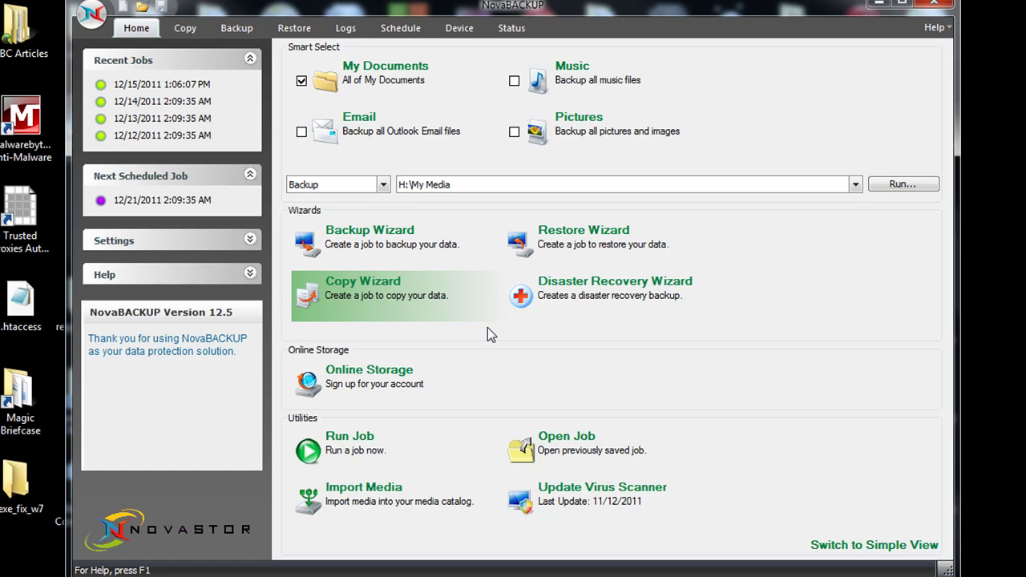
{"action": "left_click", "coordinate": [842, 549]}
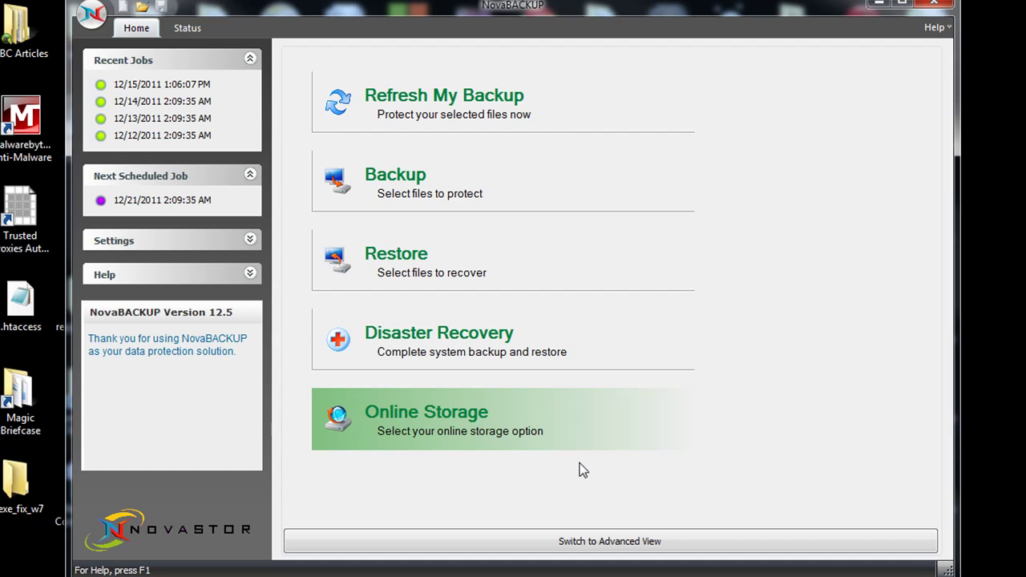
Examine the job types offered by the Disaster Recovery Job Launcher and close it.
{"action": "left_click", "coordinate": [474, 336]}
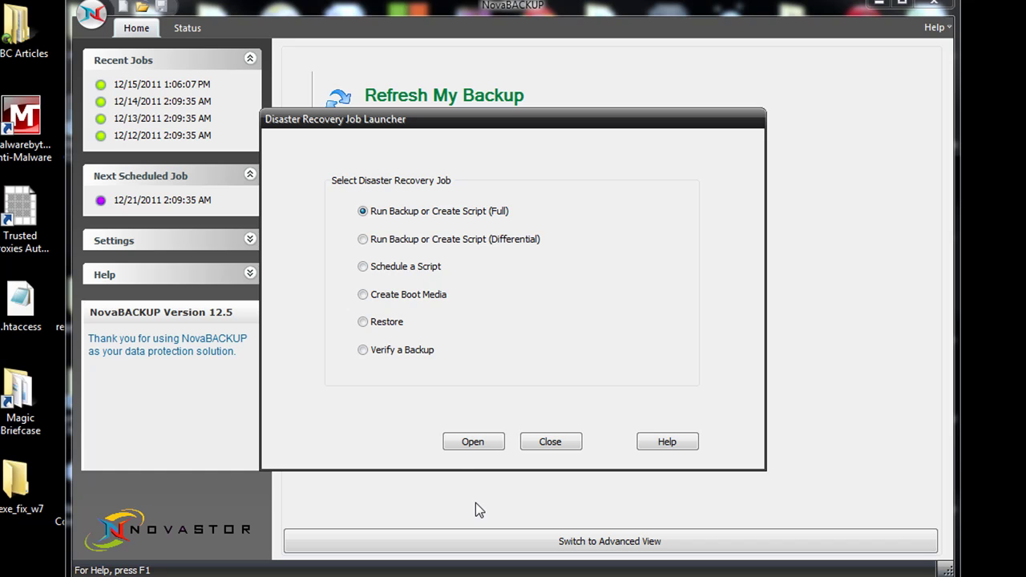
{"action": "left_click", "coordinate": [552, 445]}
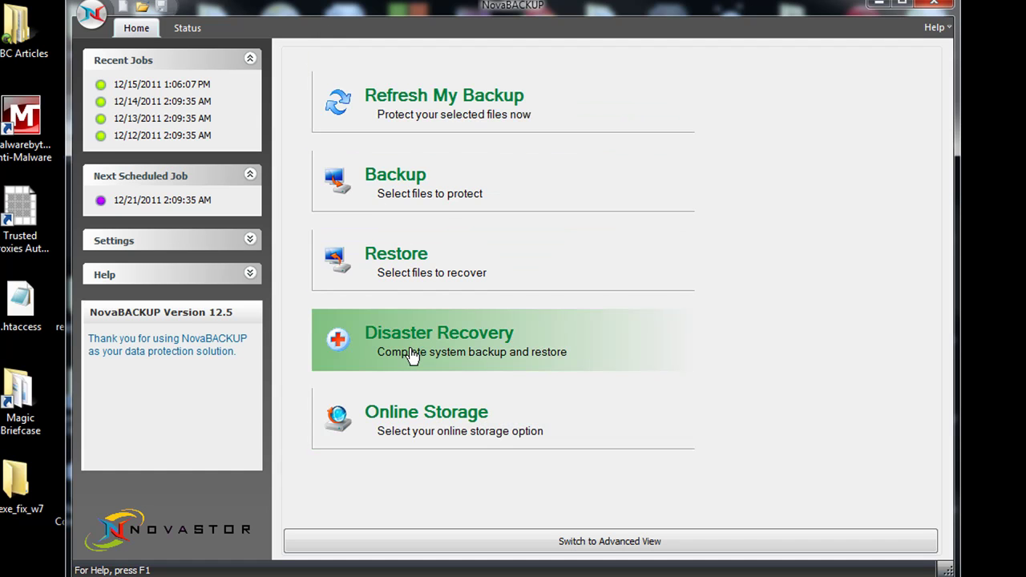
{"action": "left_click", "coordinate": [411, 355]}
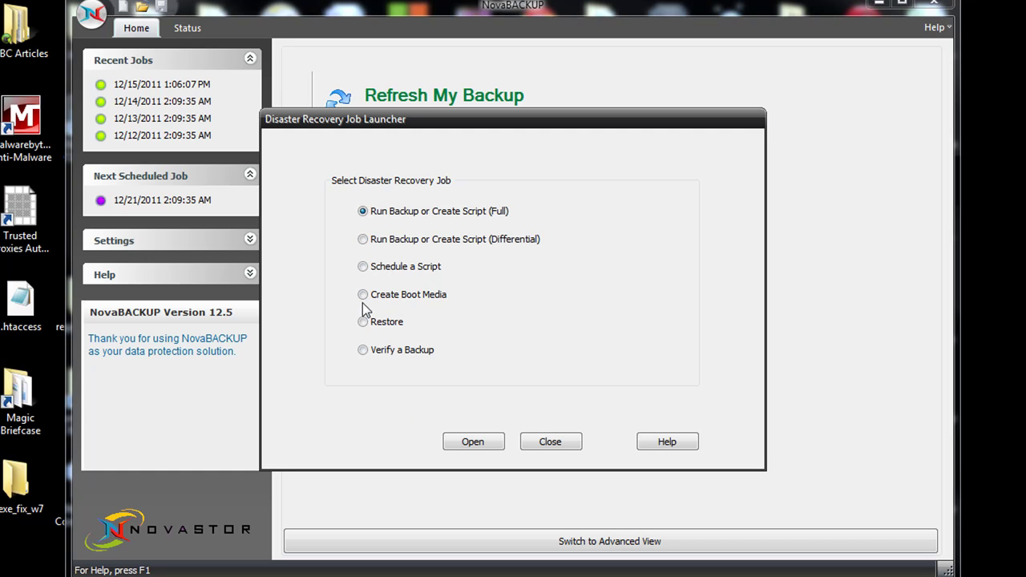
{"action": "left_click", "coordinate": [553, 443]}
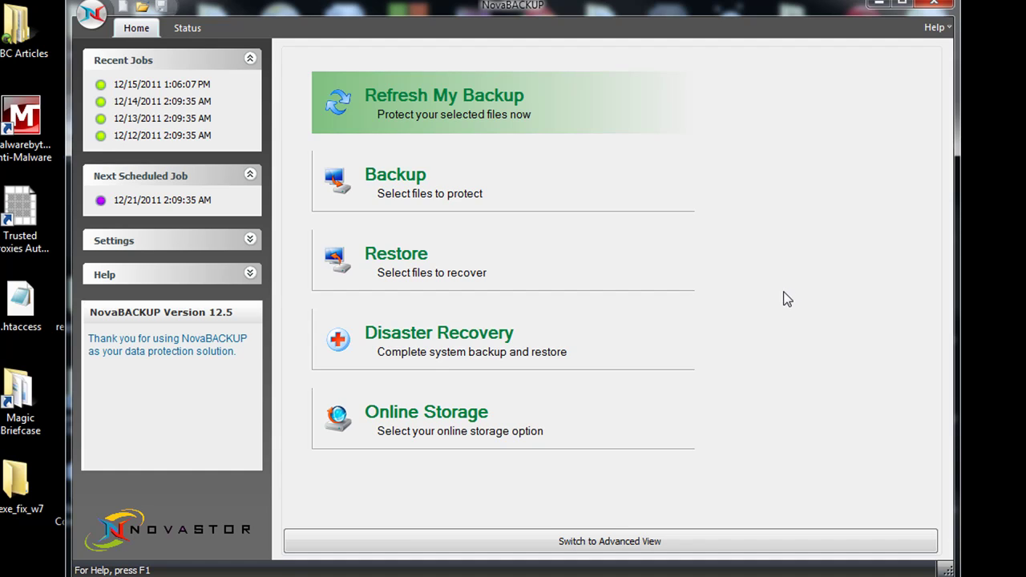
Look through the available Help options and dismiss them.
{"action": "left_click", "coordinate": [941, 29]}
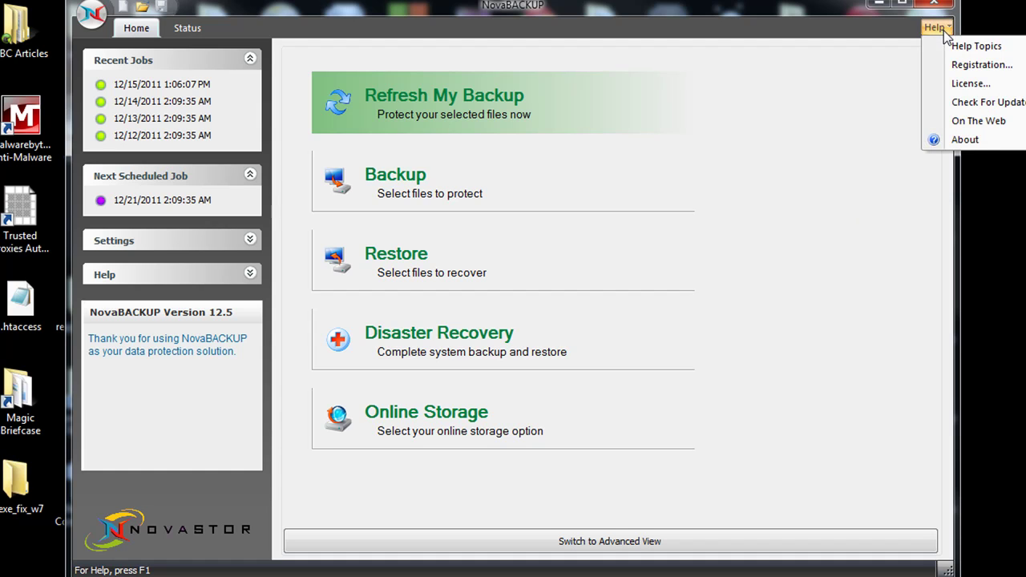
{"action": "left_click", "coordinate": [798, 224]}
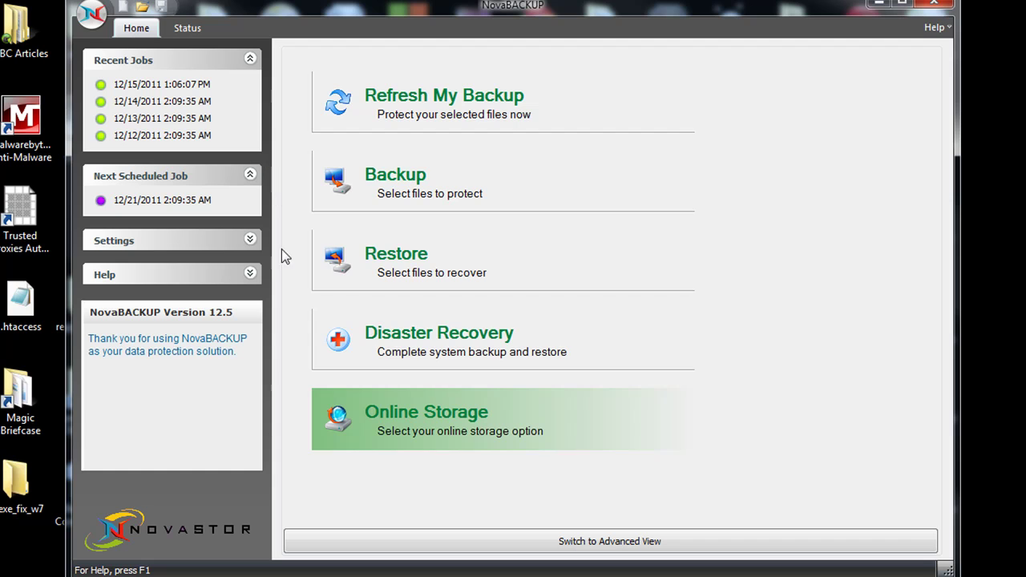
Review the scheduled backup jobs in the advanced view and go back to the home screen.
{"action": "left_click", "coordinate": [605, 541]}
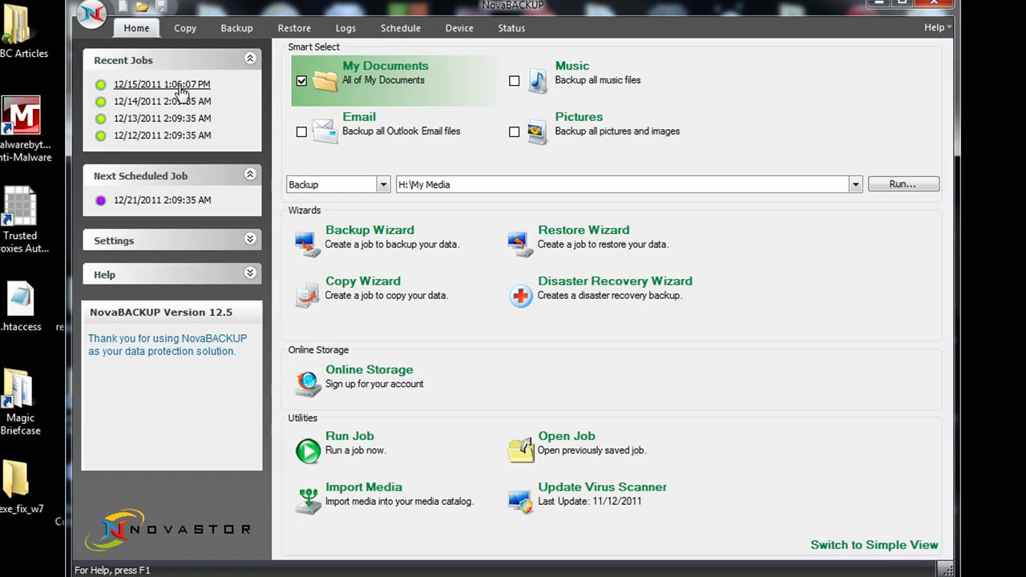
{"action": "left_click", "coordinate": [400, 28]}
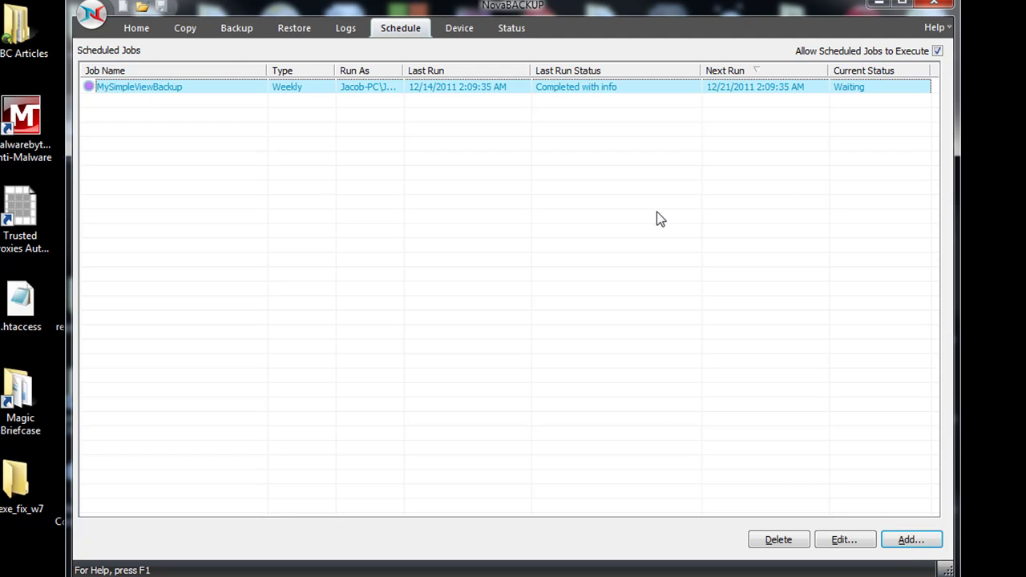
{"action": "left_click", "coordinate": [137, 32]}
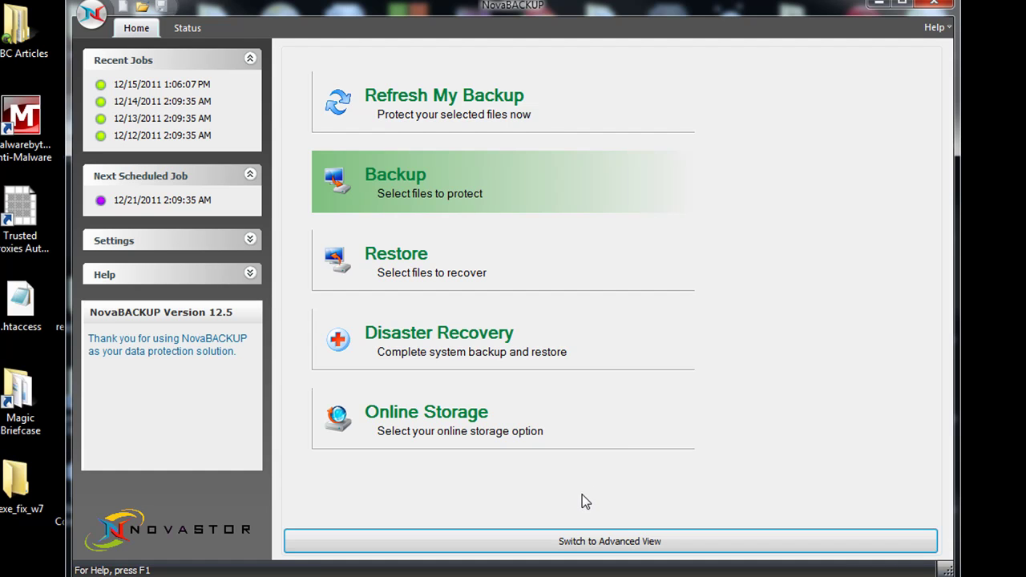
Open the online storage options and read about backup with a Certified NovaStor Partner, including the request form.
{"action": "left_click", "coordinate": [472, 426]}
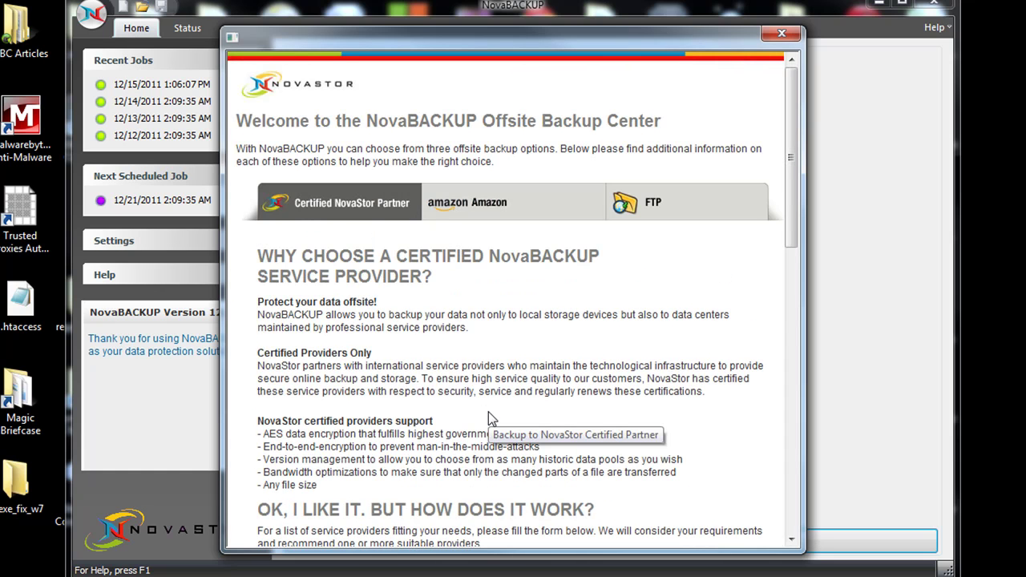
{"action": "scroll", "coordinate": [489, 413], "scroll_direction": "down", "scroll_amount": 5}
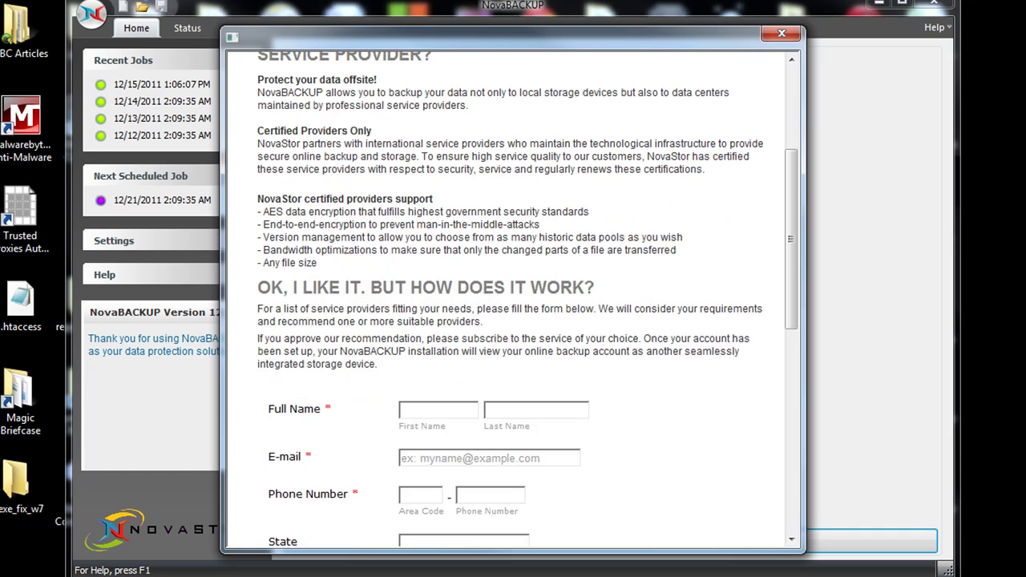
{"action": "scroll", "coordinate": [397, 353], "scroll_direction": "up", "scroll_amount": 6}
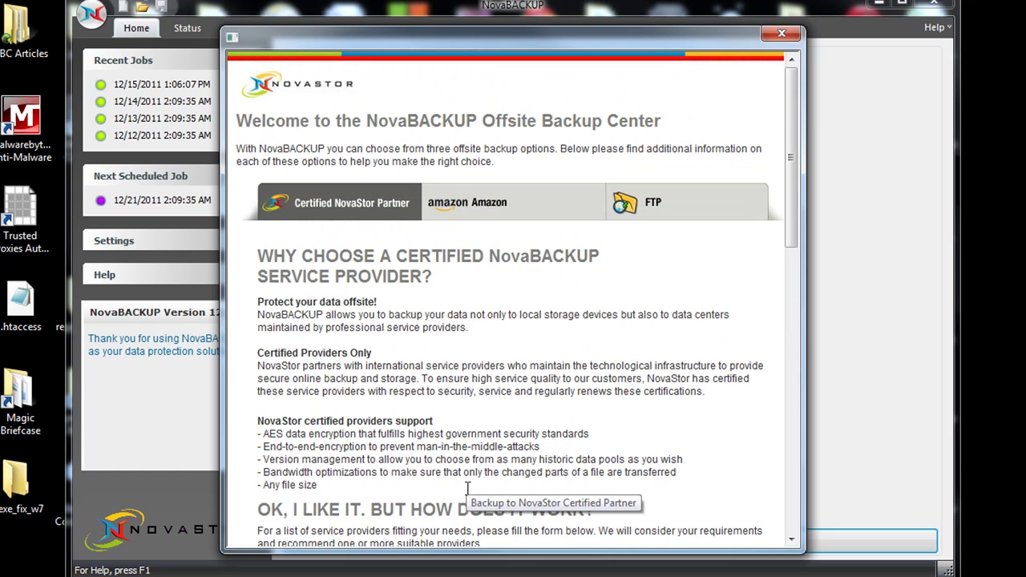
Read the Amazon S3 backup information in the Offsite Backup Center, including its setup requirements.
{"action": "left_click", "coordinate": [487, 210]}
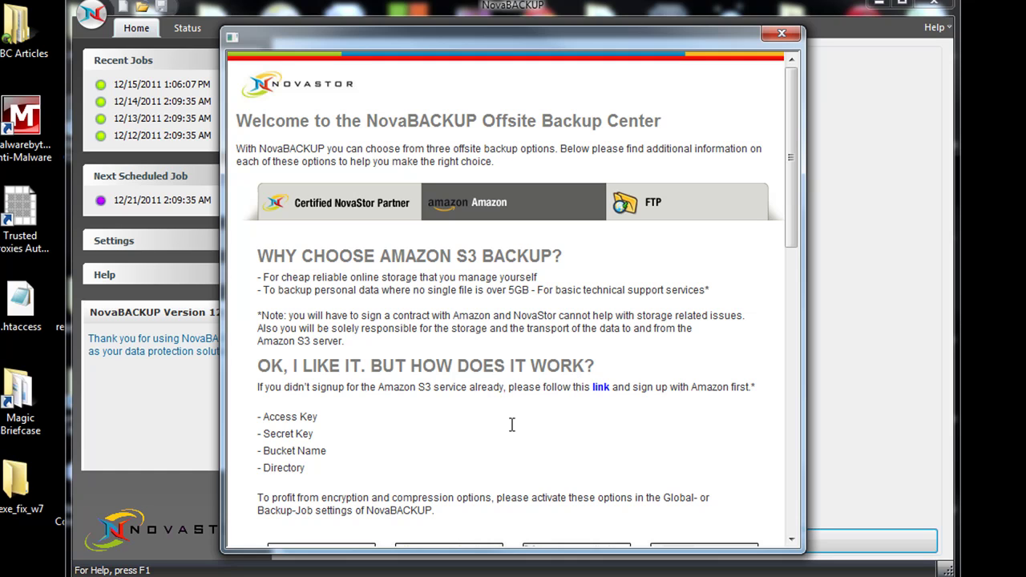
{"action": "scroll", "coordinate": [512, 425], "scroll_direction": "down", "scroll_amount": 3}
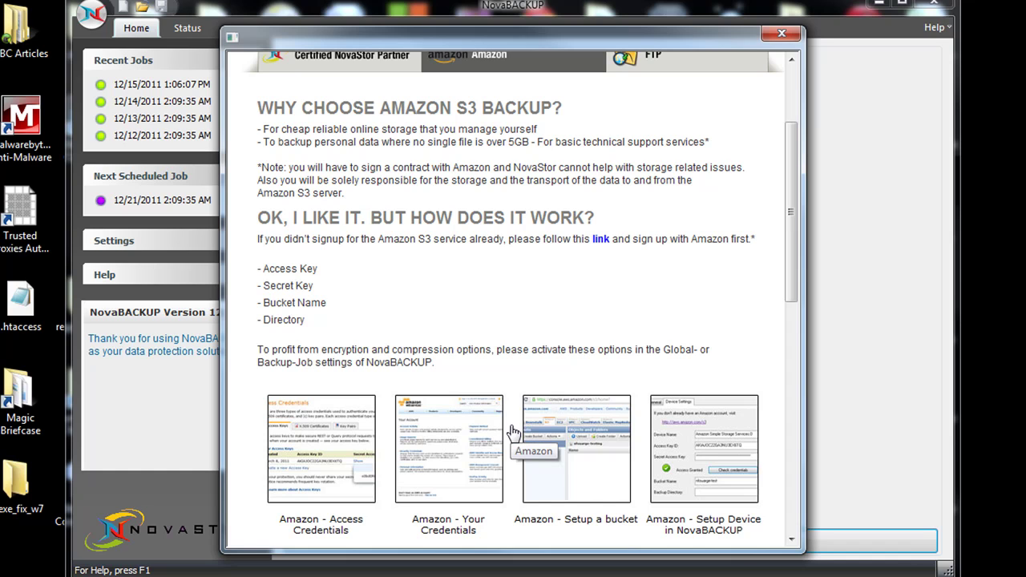
{"action": "scroll", "coordinate": [513, 433], "scroll_direction": "up", "scroll_amount": 1}
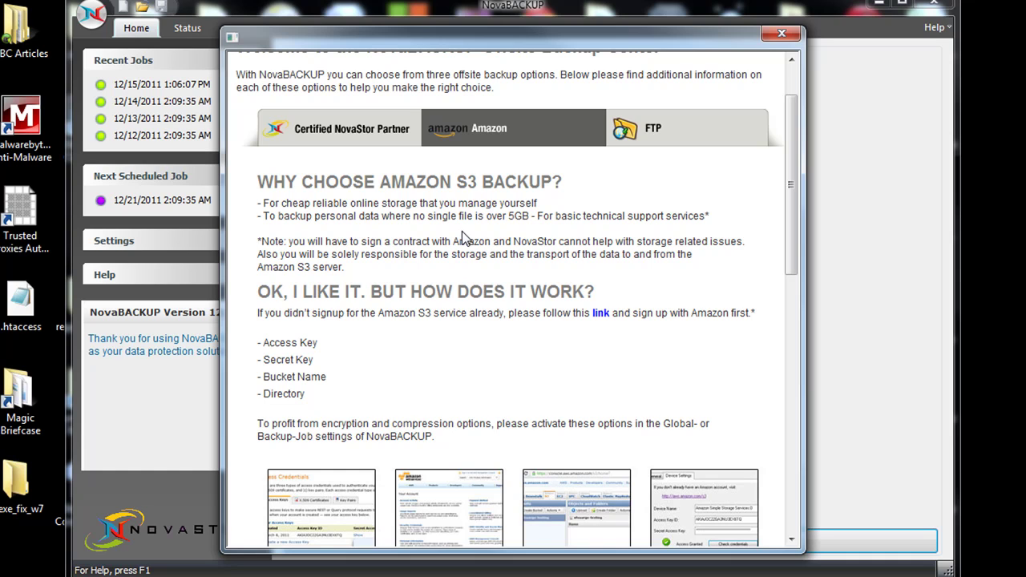
Read the FTP backup information, highlighting the line on file size limits, and close the Offsite Backup Center.
{"action": "left_click", "coordinate": [665, 138]}
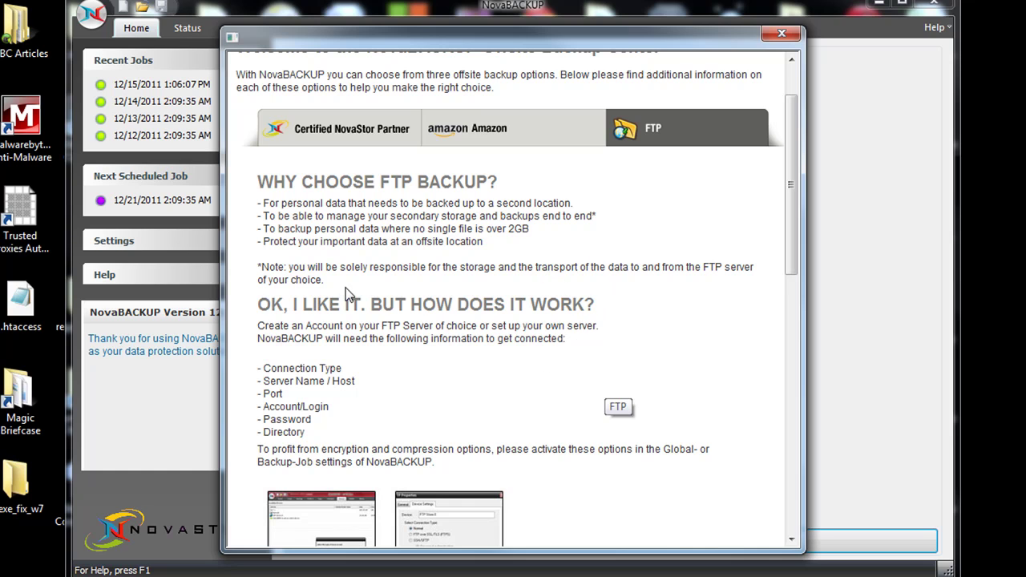
{"action": "left_click_drag", "start_coordinate": [347, 286], "coordinate": [250, 211]}
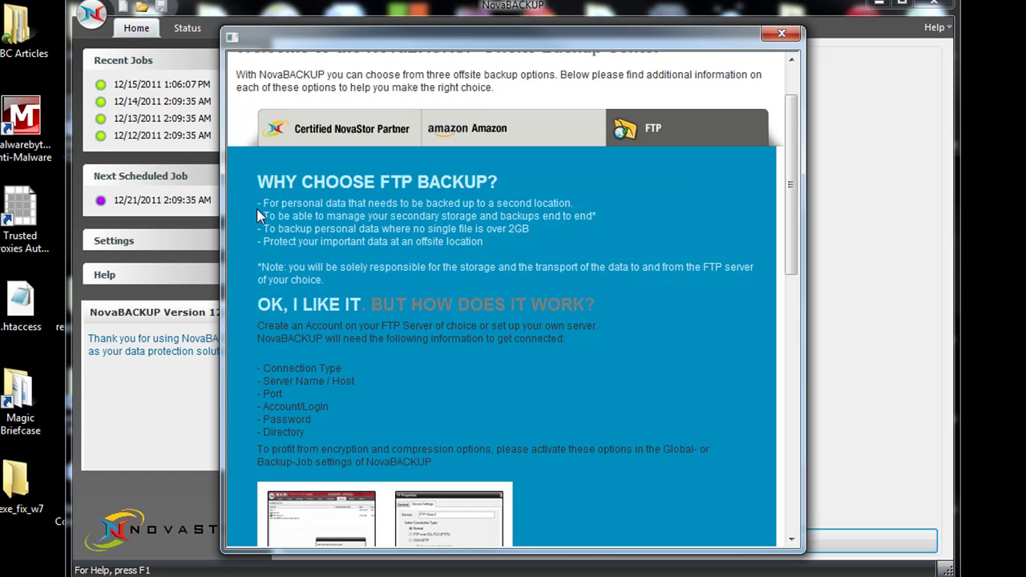
{"action": "left_click", "coordinate": [458, 354]}
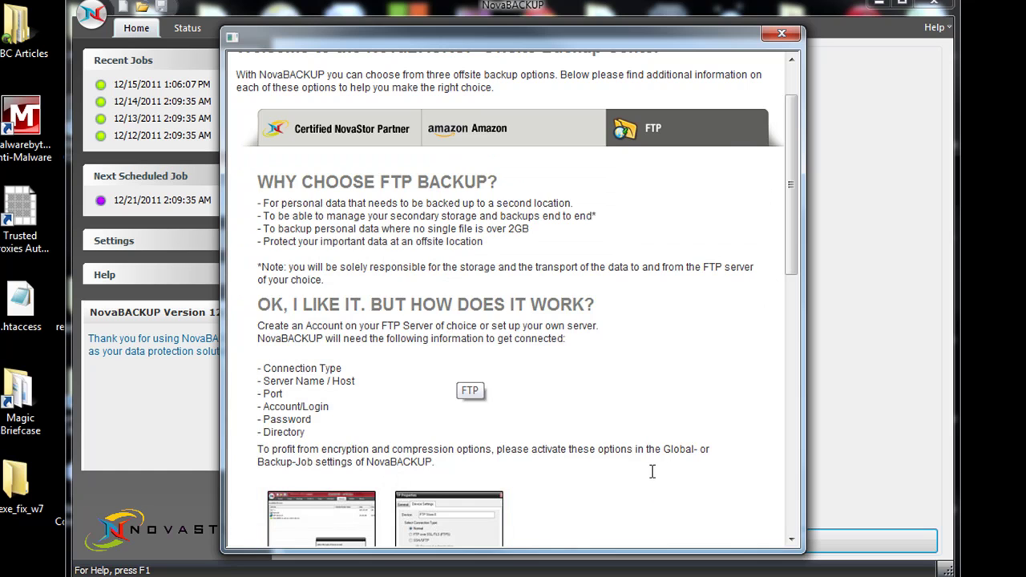
{"action": "left_click_drag", "start_coordinate": [531, 231], "coordinate": [195, 226]}
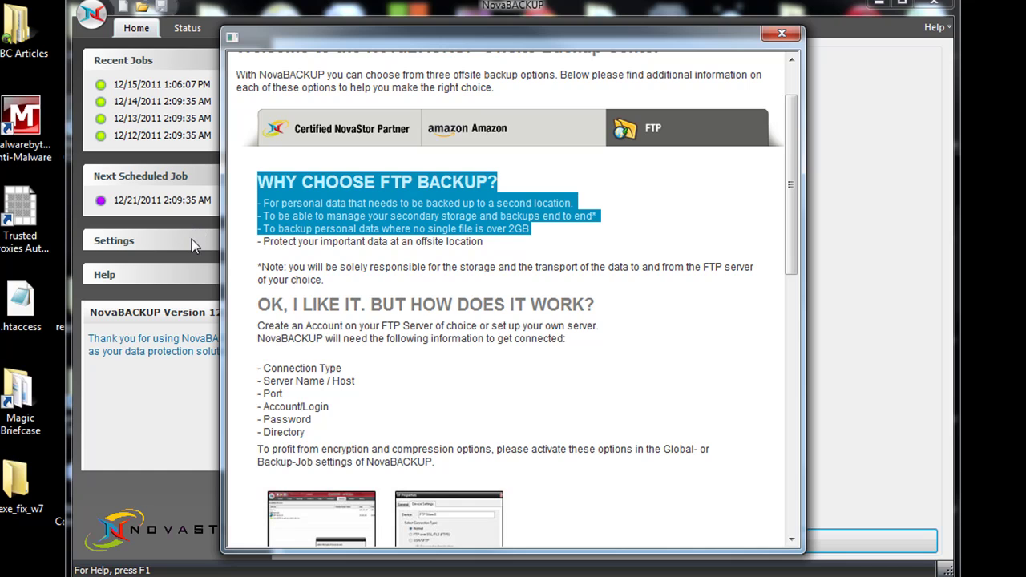
{"action": "left_click", "coordinate": [266, 230], "text": "shift"}
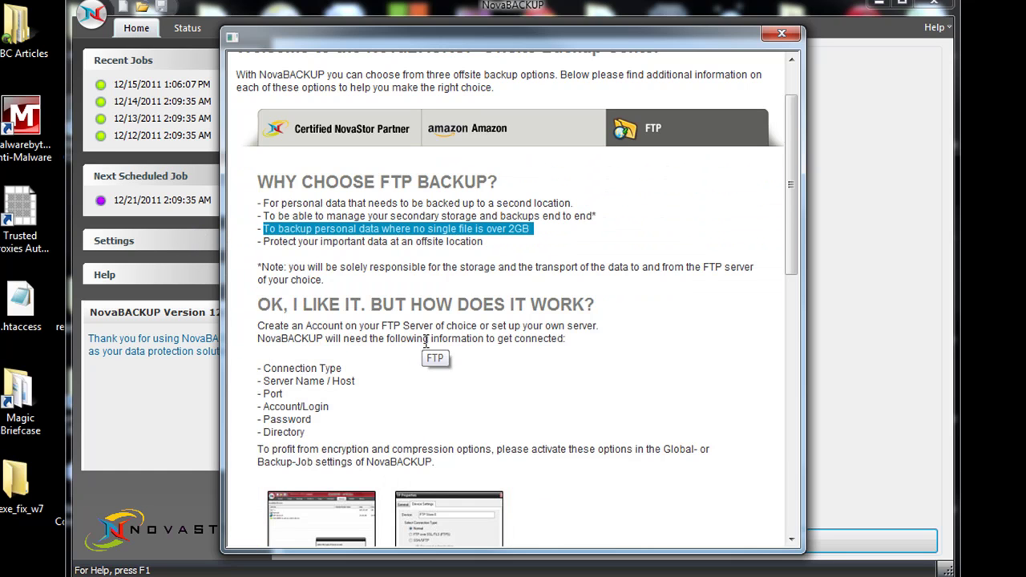
{"action": "left_click", "coordinate": [541, 230]}
{"action": "mouse_move", "coordinate": [530, 230]}
{"action": "left_mouse_down"}
{"action": "mouse_move", "coordinate": [486, 230]}
{"action": "mouse_move", "coordinate": [511, 231]}
{"action": "left_mouse_up"}
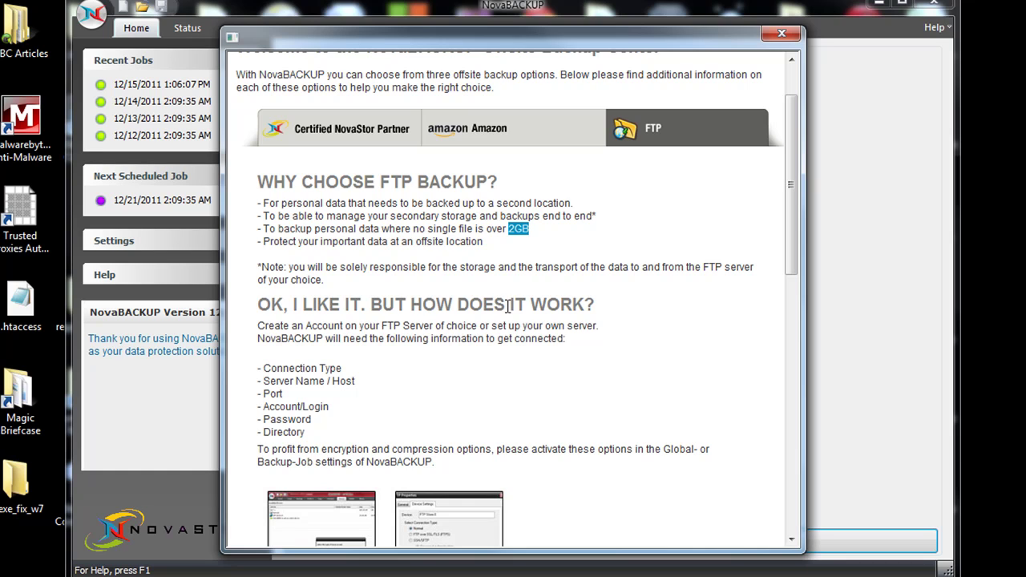
{"action": "left_click", "coordinate": [534, 242]}
{"action": "left_click_drag", "start_coordinate": [520, 234], "coordinate": [319, 229]}
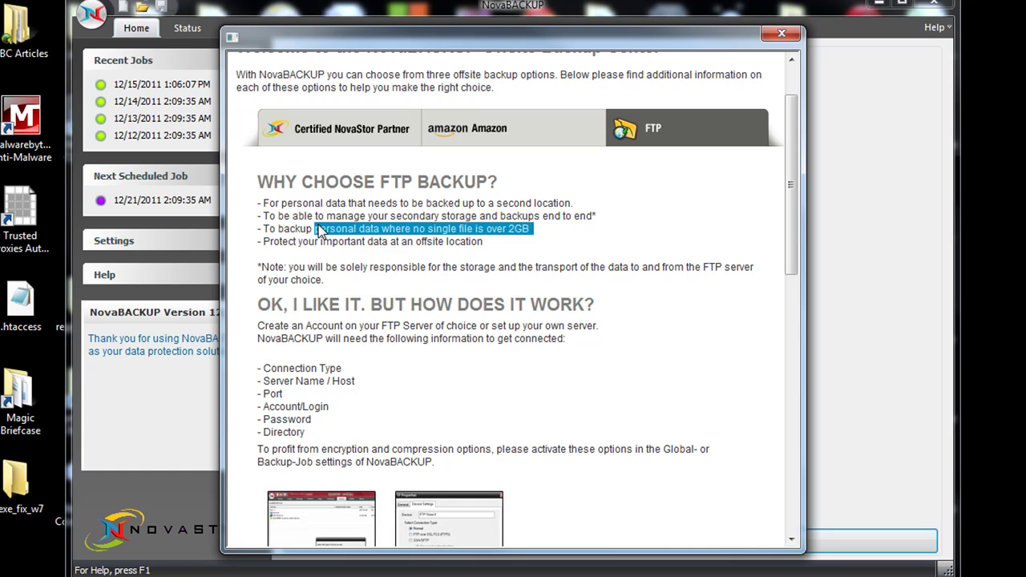
{"action": "left_click", "coordinate": [394, 319]}
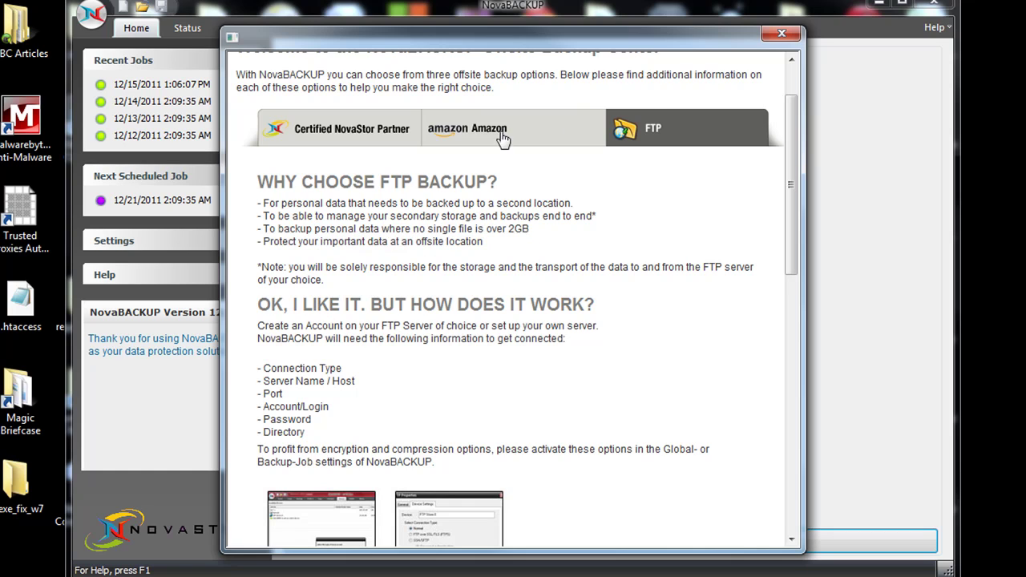
{"action": "left_click", "coordinate": [779, 34]}
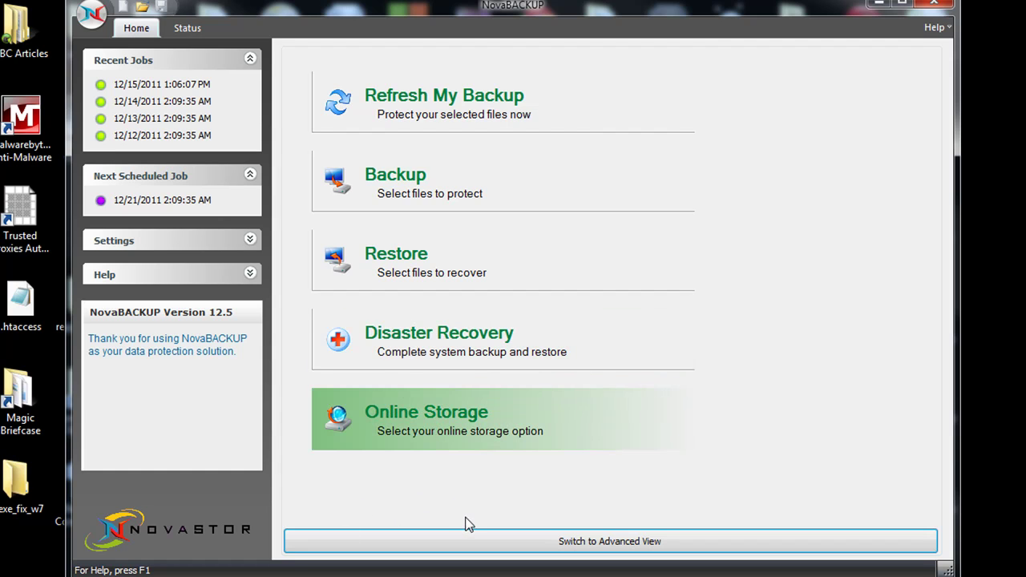
Launch the Create Boot Media job from the Disaster Recovery options.
{"action": "left_click", "coordinate": [433, 359]}
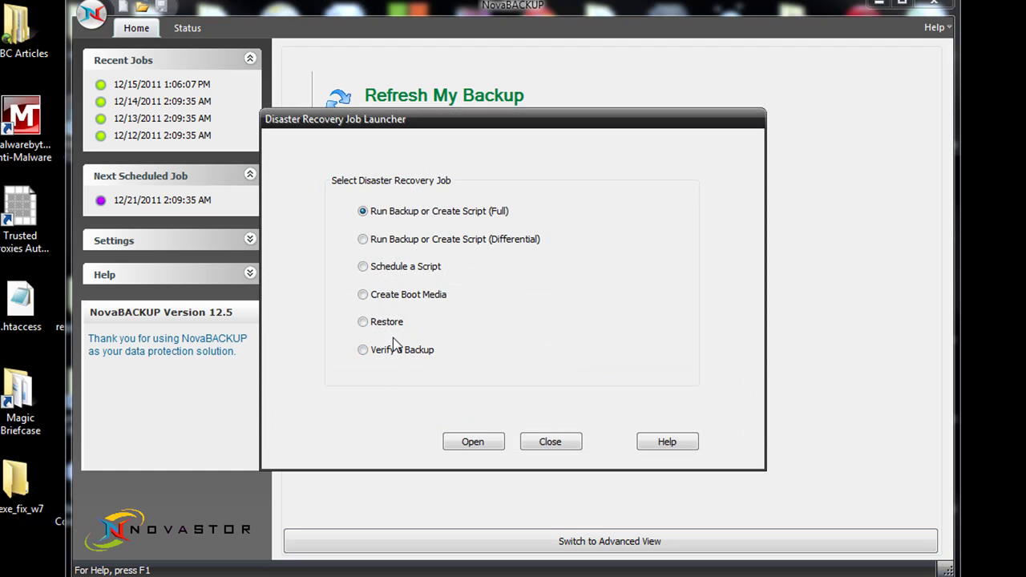
{"action": "left_click", "coordinate": [405, 298]}
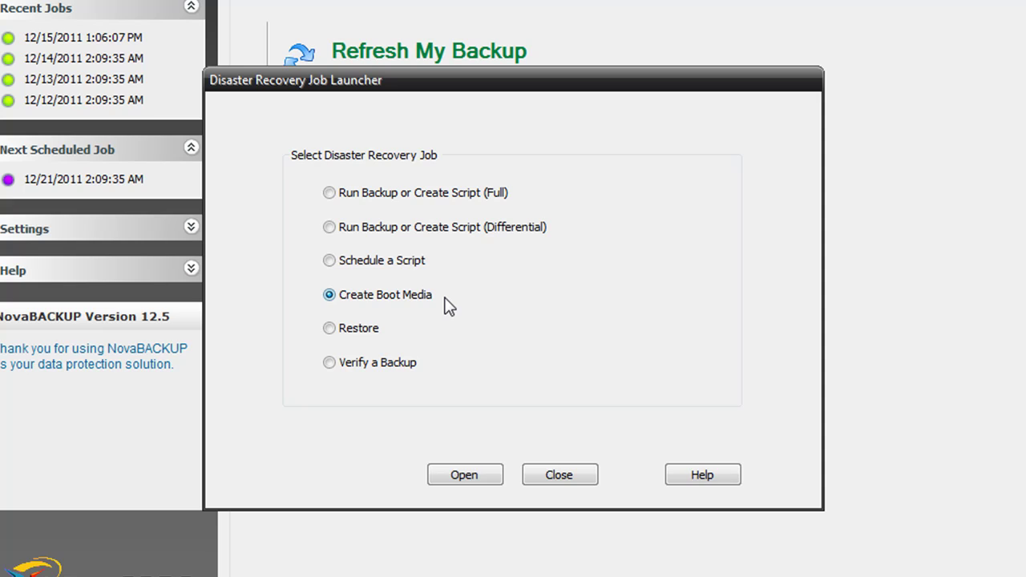
{"action": "left_click", "coordinate": [330, 328]}
{"action": "left_click", "coordinate": [467, 481]}
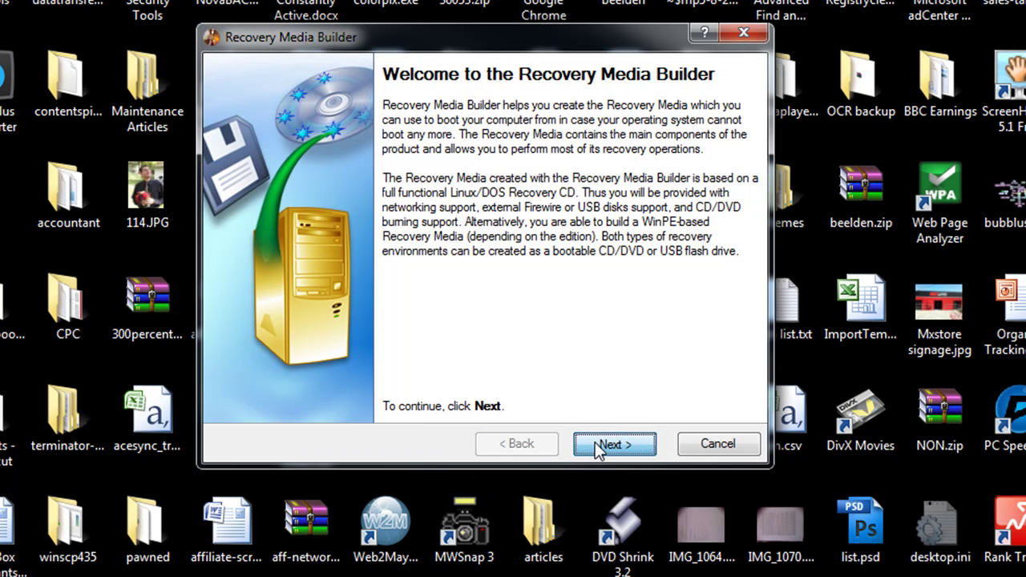
Step through the Recovery Media Builder using the Typical CD/DVD option and the HL-DT-STBDDVDRW GGC-H20L drive, cancel it, and close the job launcher.
{"action": "left_click", "coordinate": [600, 450]}
{"action": "left_click", "coordinate": [265, 205]}
{"action": "left_click", "coordinate": [611, 446]}
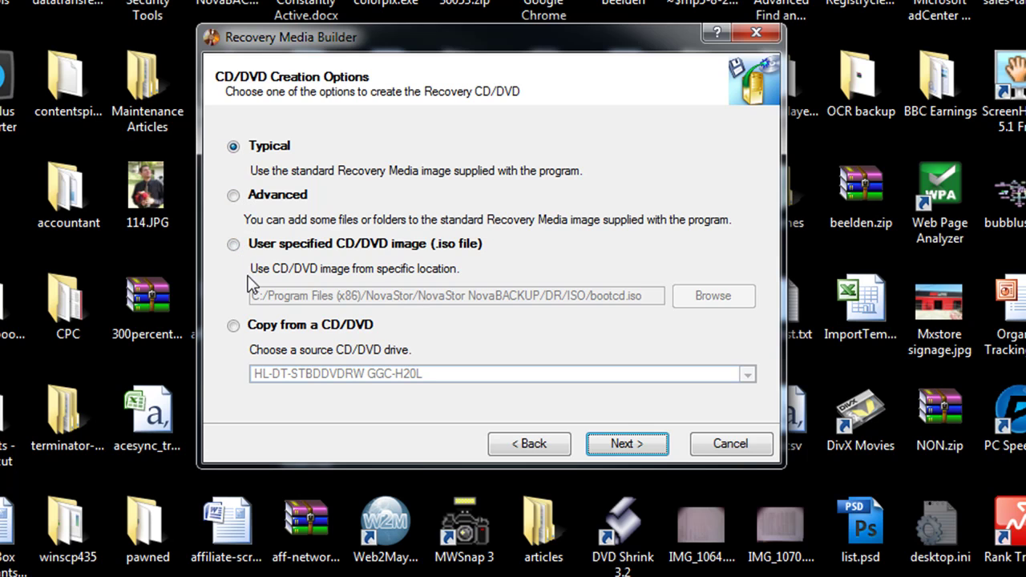
{"action": "left_click", "coordinate": [621, 445]}
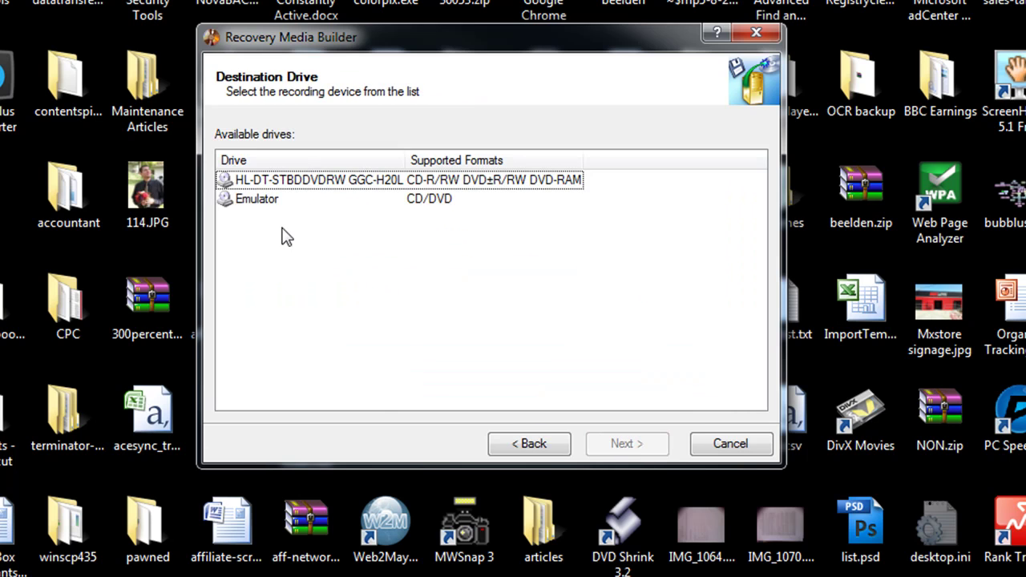
{"action": "left_click", "coordinate": [286, 180]}
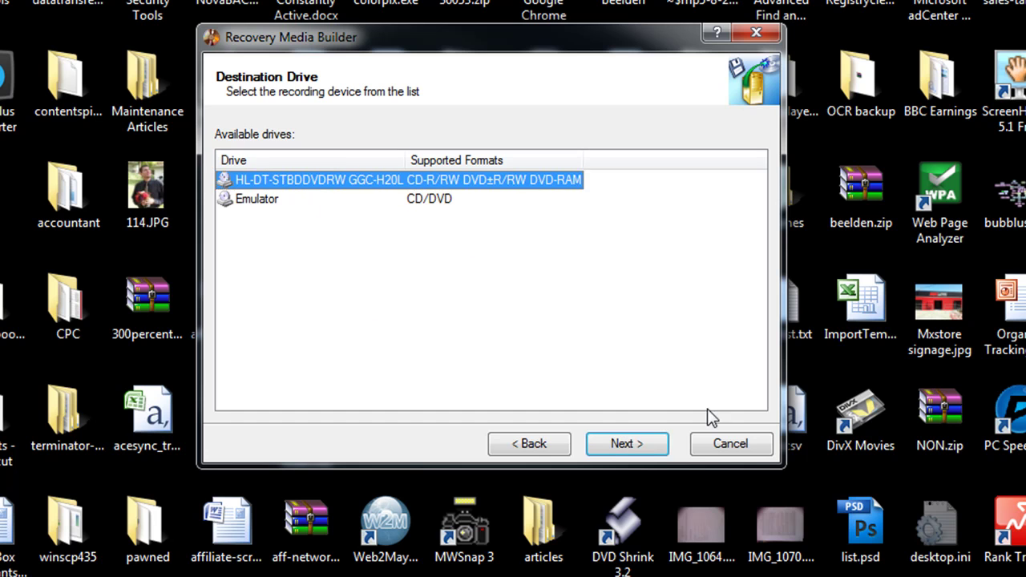
{"action": "left_click", "coordinate": [745, 454]}
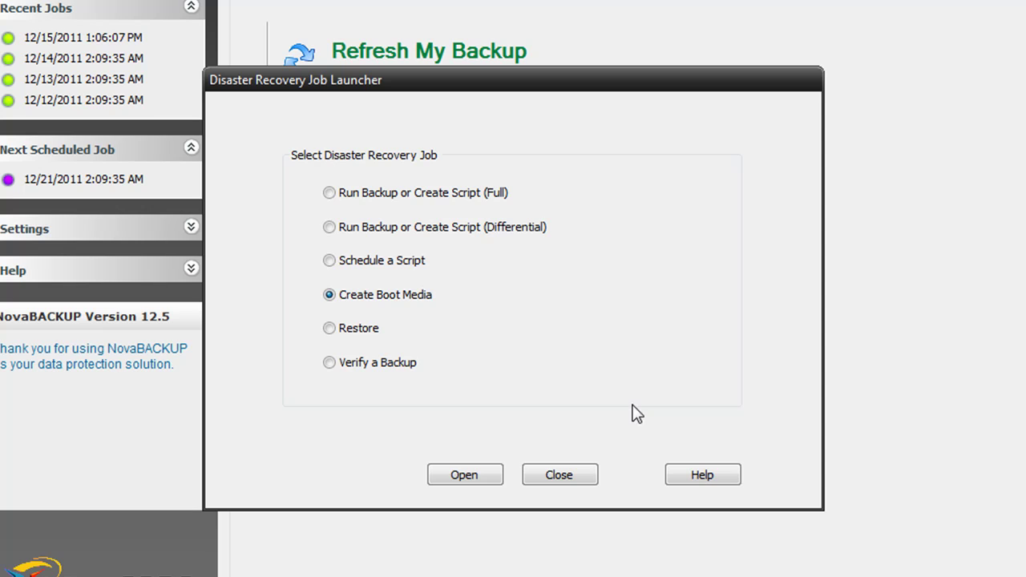
{"action": "left_click_drag", "start_coordinate": [503, 86], "coordinate": [540, 80]}
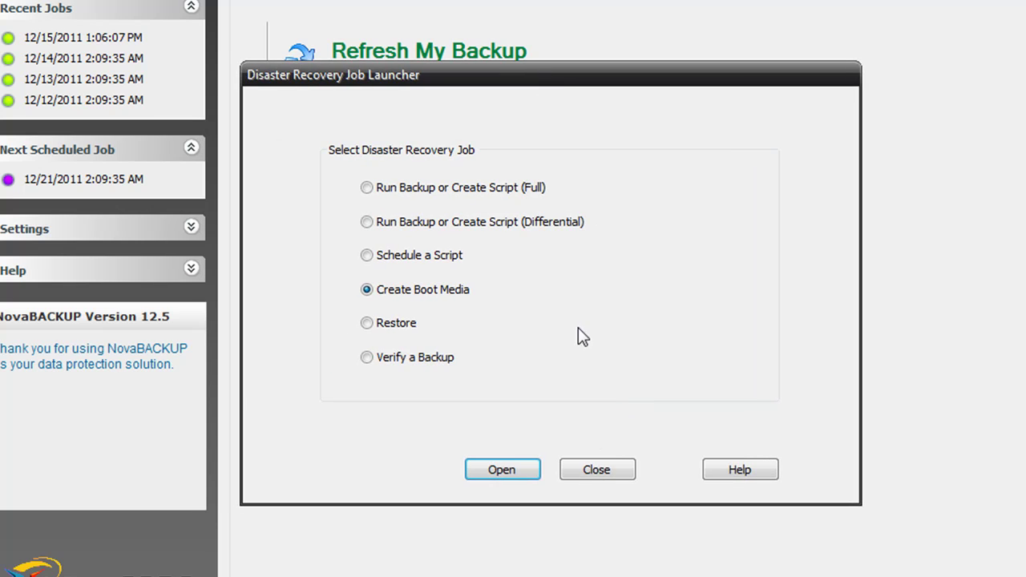
{"action": "left_click", "coordinate": [608, 472]}
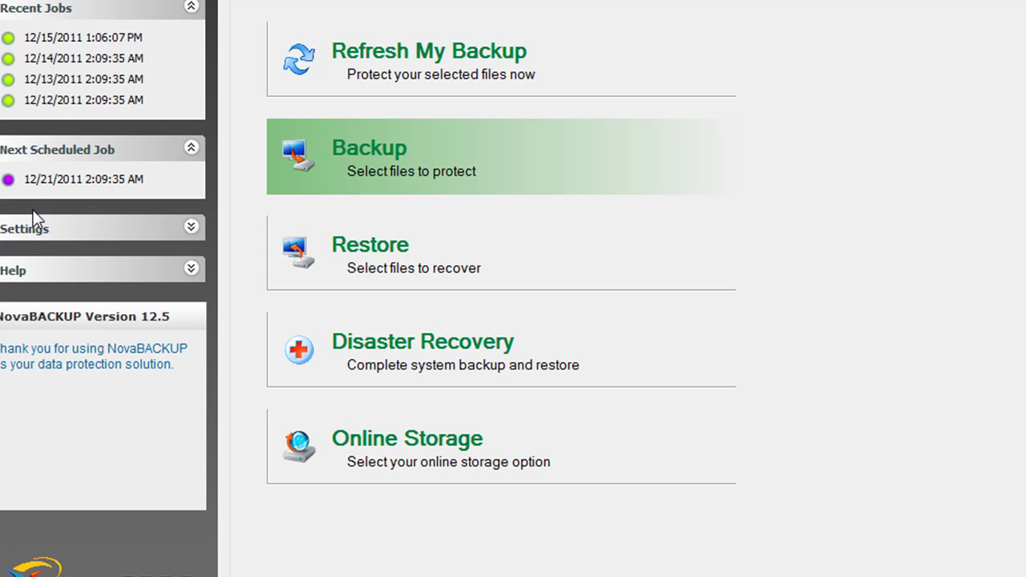
Read the logs of the recent 12/15/2011 1:06:07 PM and 12/14/2011 2:09:35 AM backup jobs, closing each one.
{"action": "left_click", "coordinate": [75, 37]}
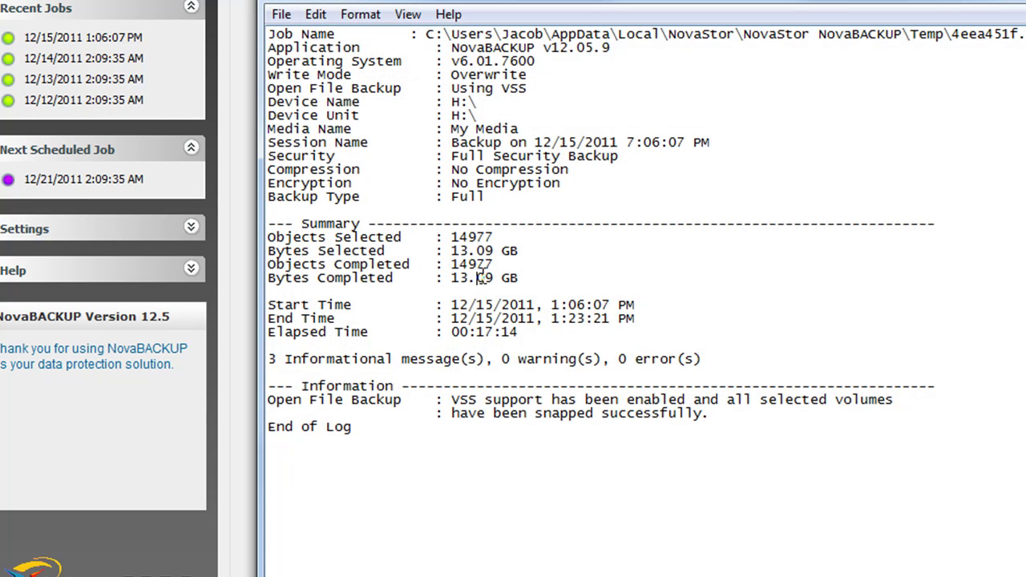
{"action": "left_click_drag", "start_coordinate": [377, 35], "coordinate": [445, 185]}
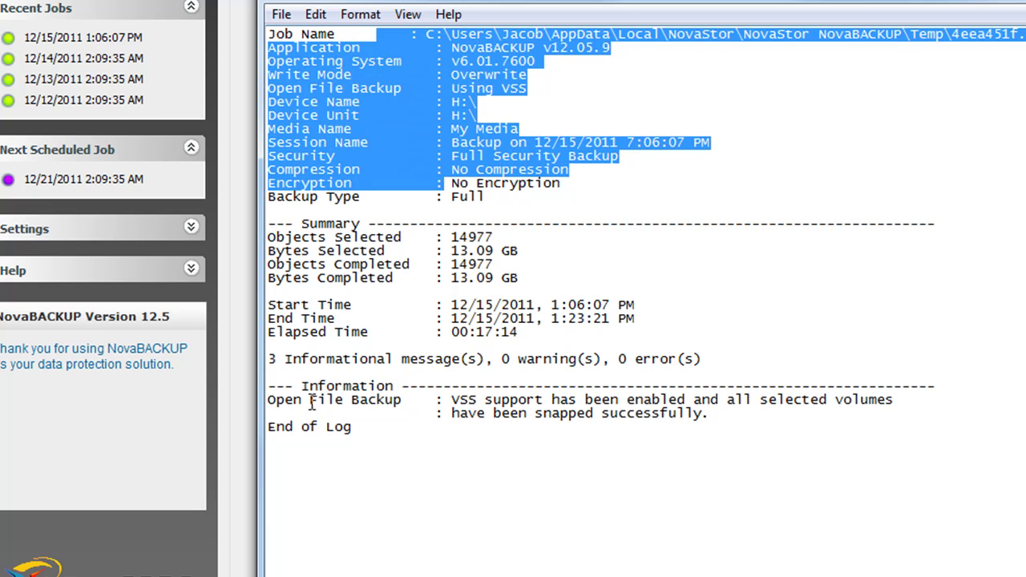
{"action": "left_click", "coordinate": [360, 425]}
{"action": "left_click", "coordinate": [353, 445]}
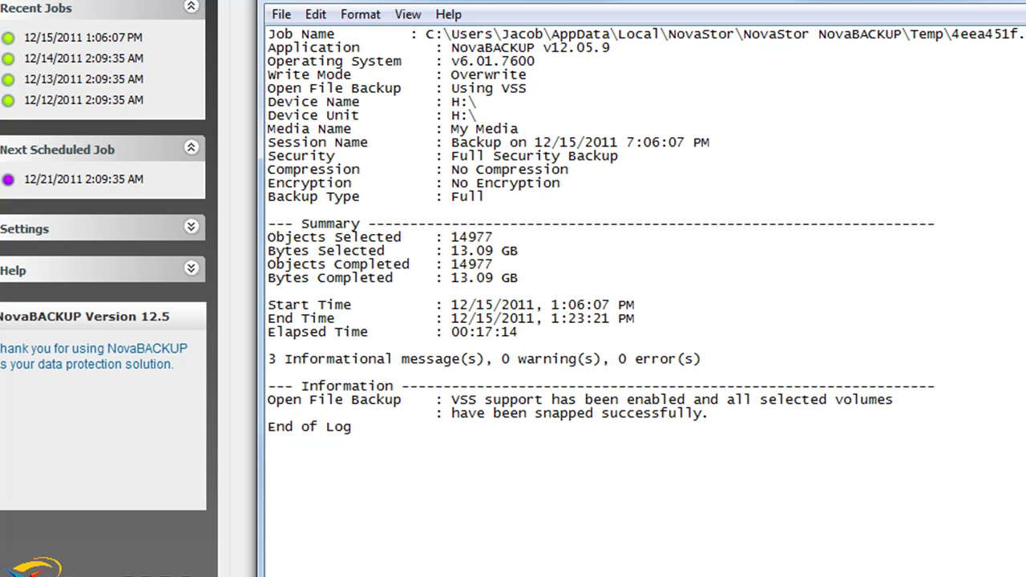
{"action": "left_click", "coordinate": [980, 4]}
{"action": "left_click", "coordinate": [80, 61]}
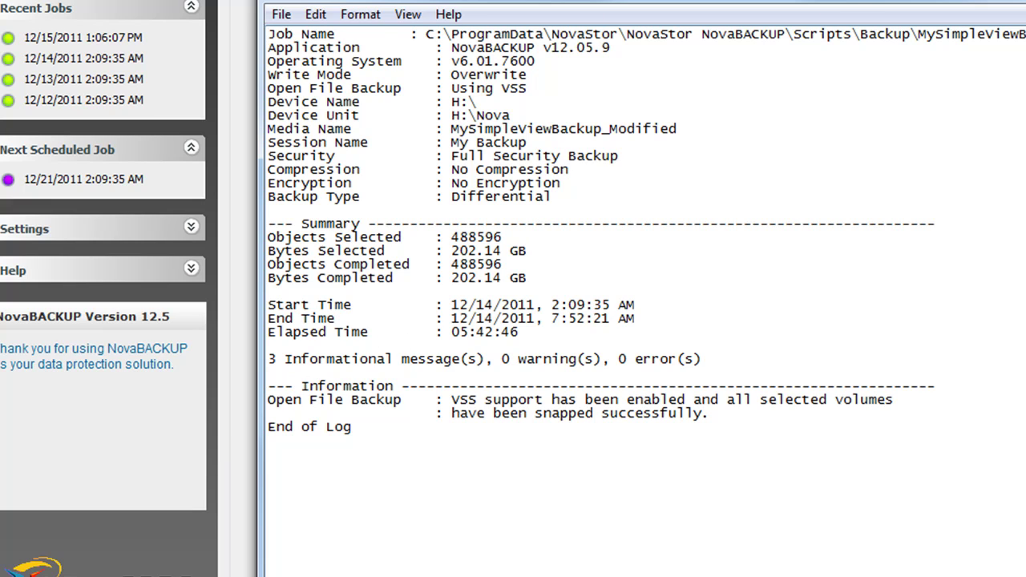
{"action": "key", "text": "alt+F4"}
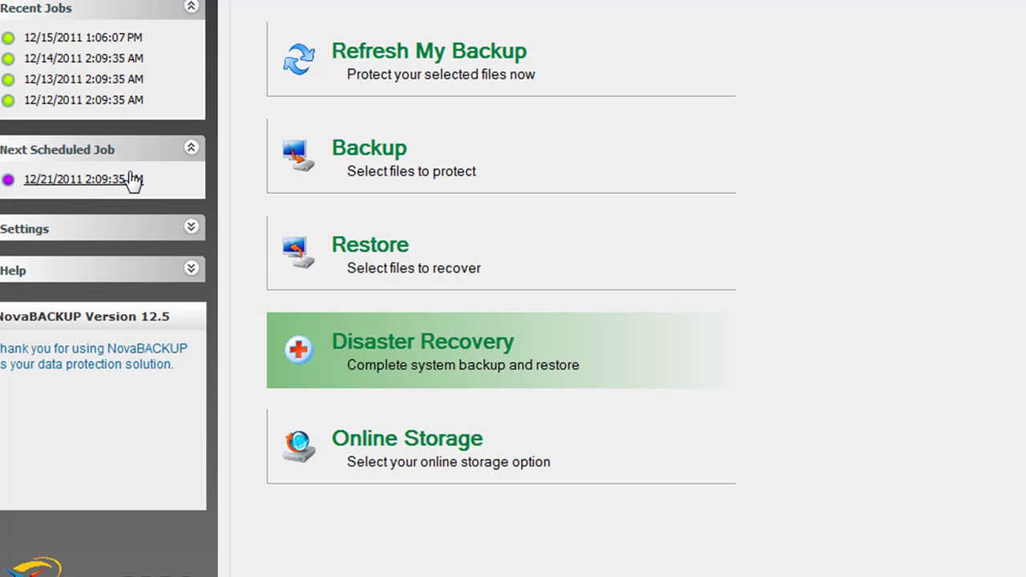
Start setting up a backup and try the Personal Files selection, declining to discard the current selections.
{"action": "left_click", "coordinate": [387, 168]}
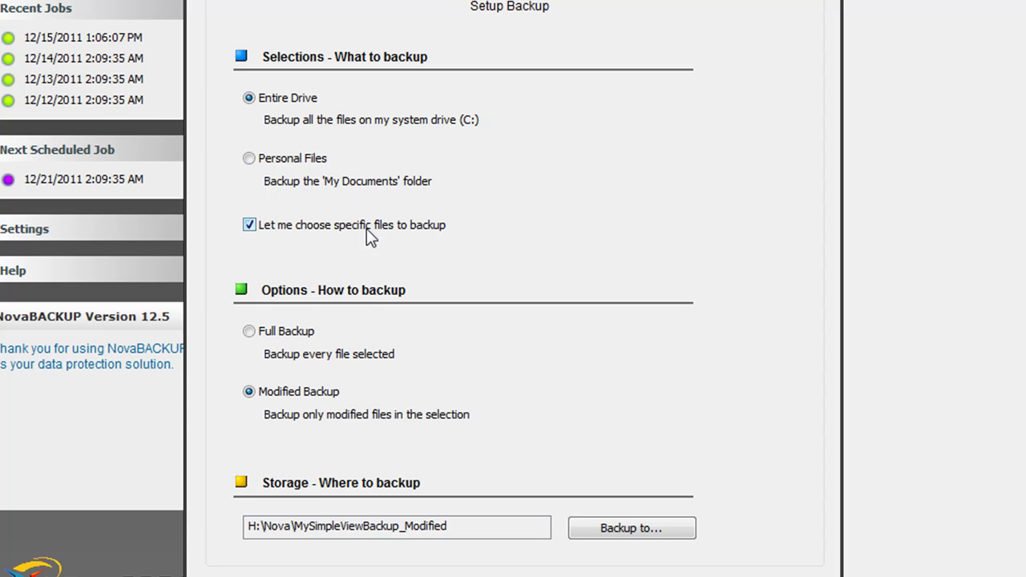
{"action": "left_click", "coordinate": [248, 158]}
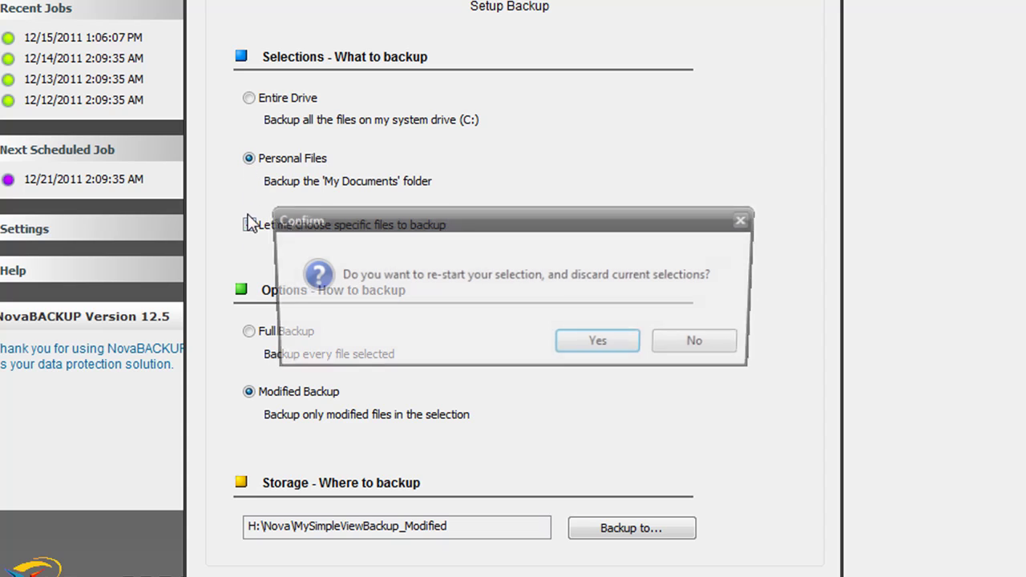
{"action": "left_click", "coordinate": [704, 346]}
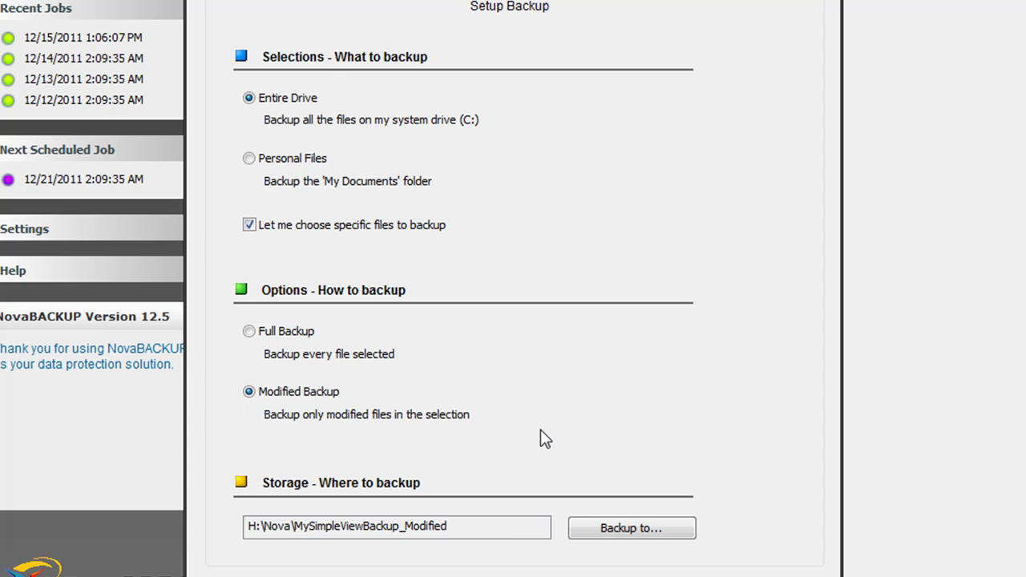
{"action": "left_click", "coordinate": [384, 414]}
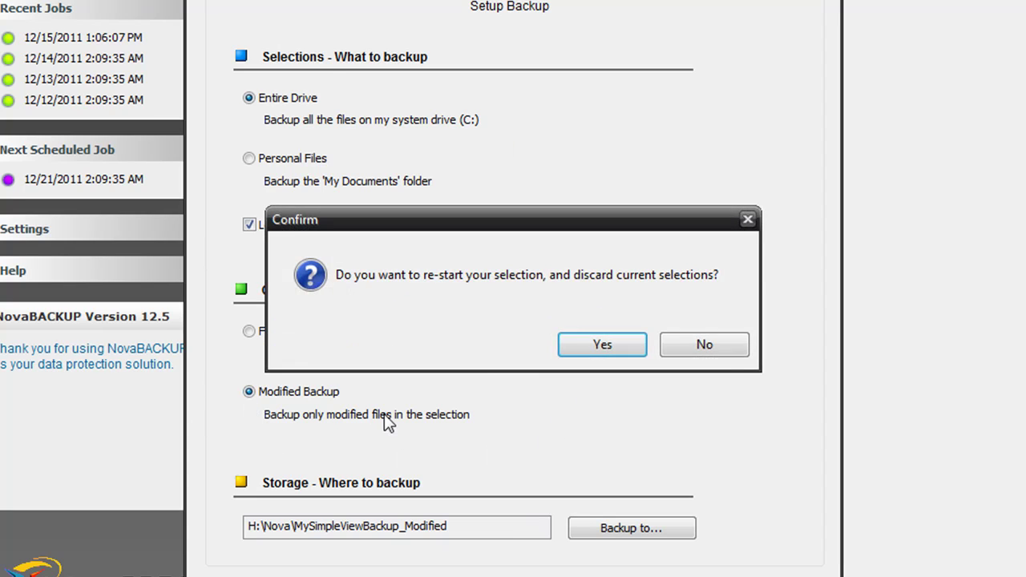
{"action": "left_click", "coordinate": [685, 345]}
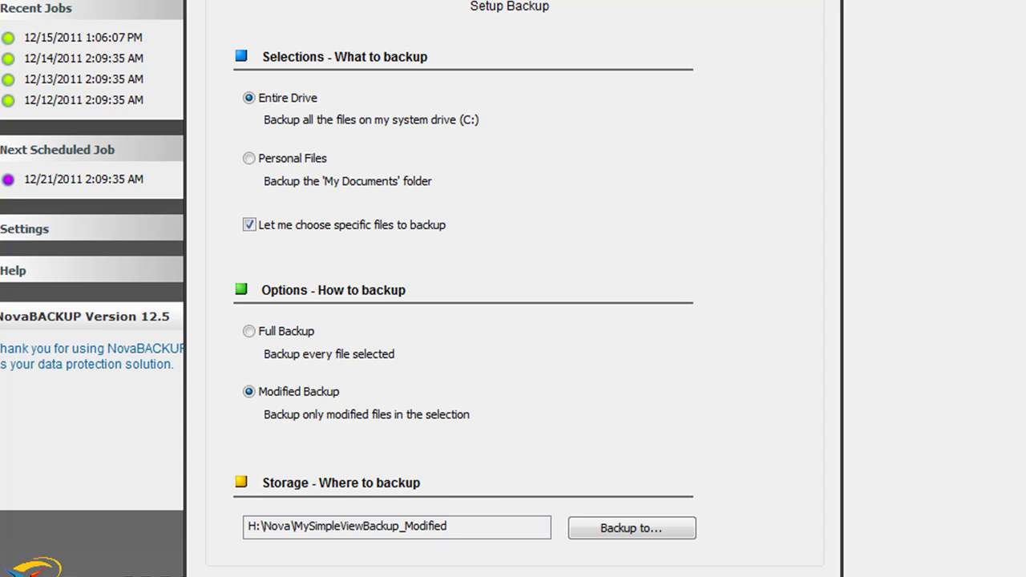
Create a folder named fullbackup on the FreeAgent GoFlex Drive (H:) while choosing the backup storage location.
{"action": "left_click", "coordinate": [593, 530]}
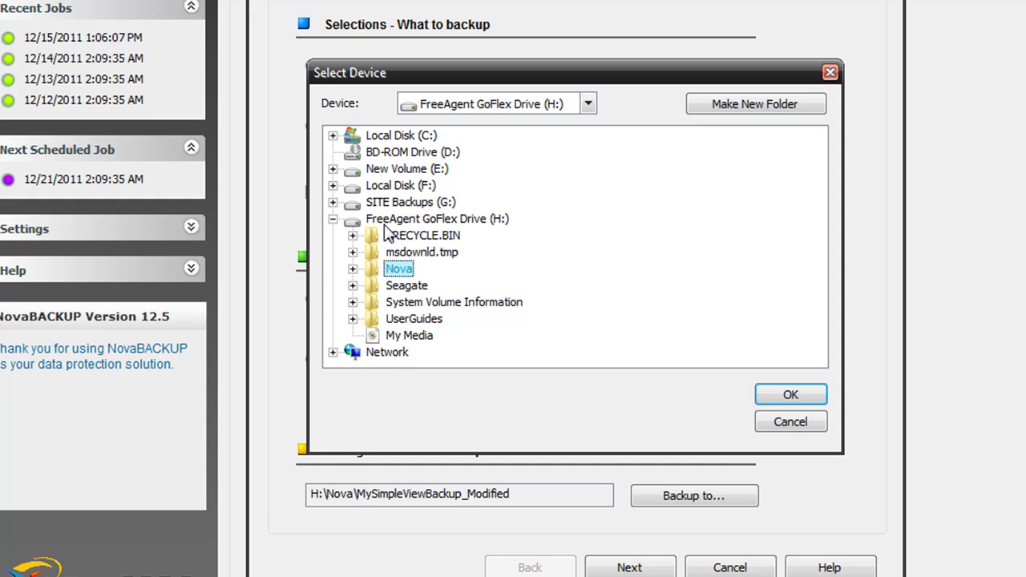
{"action": "left_click", "coordinate": [433, 224]}
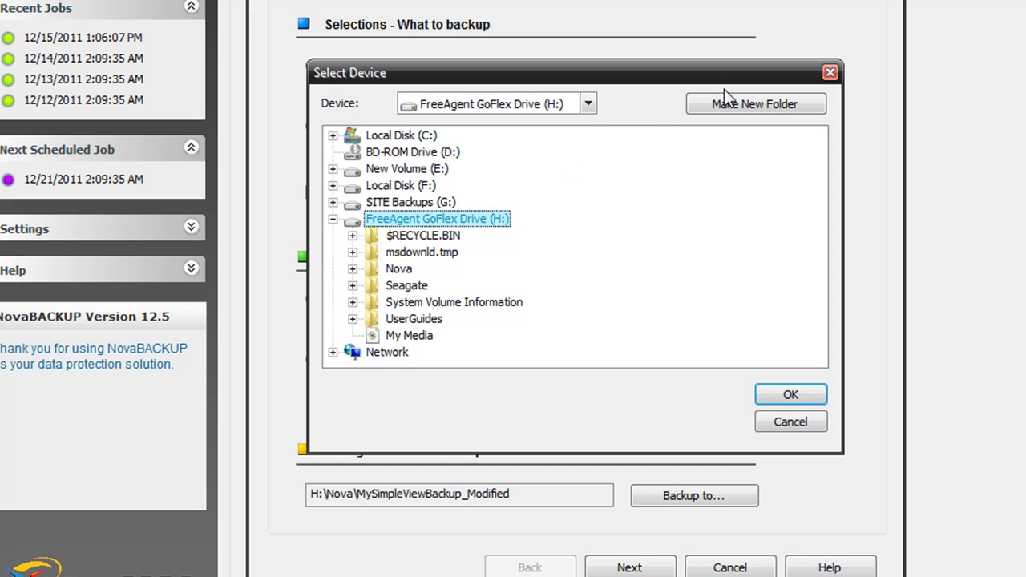
{"action": "left_click", "coordinate": [737, 104]}
{"action": "type", "text": "bakc"}
{"action": "key", "text": "BackSpace"}
{"action": "key", "text": "BackSpace"}
{"action": "key", "text": "BackSpace"}
{"action": "key", "text": "BackSpace"}
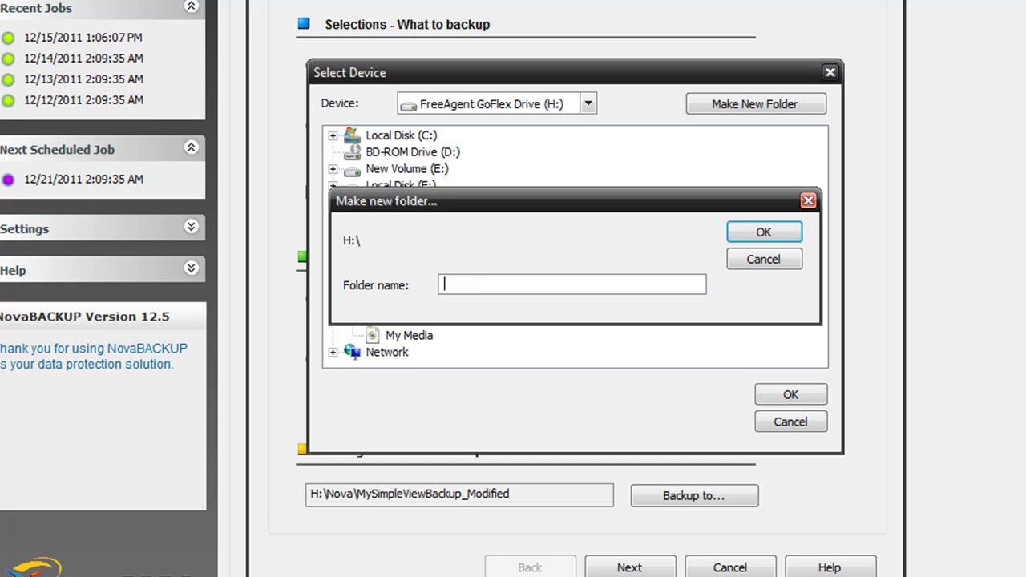
{"action": "type", "text": "fullbackup"}
{"action": "left_click", "coordinate": [794, 230]}
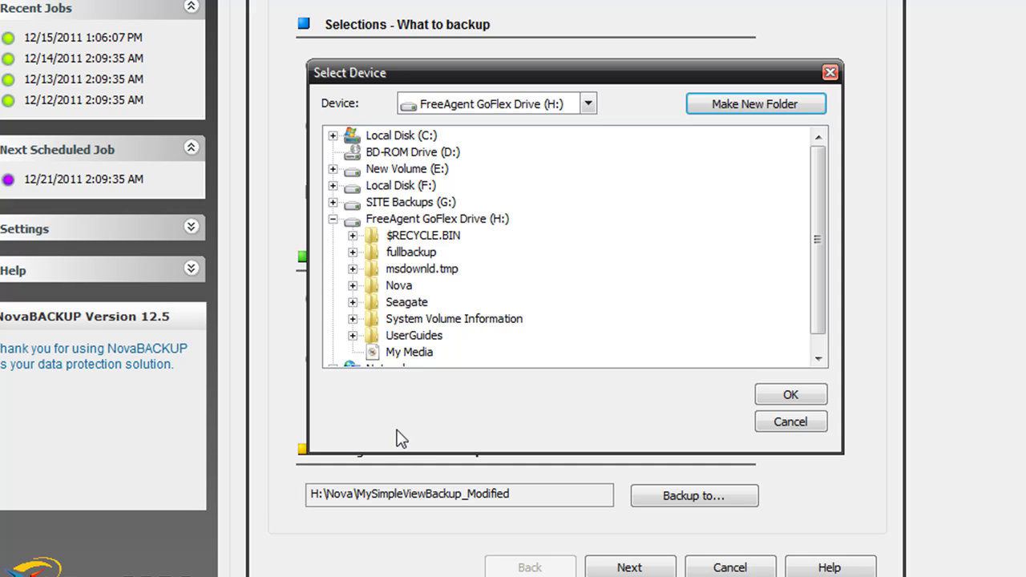
Set the new fullbackup folder on drive H: as the backup storage location.
{"action": "left_click", "coordinate": [408, 249]}
{"action": "left_click", "coordinate": [409, 253]}
{"action": "left_click", "coordinate": [791, 395]}
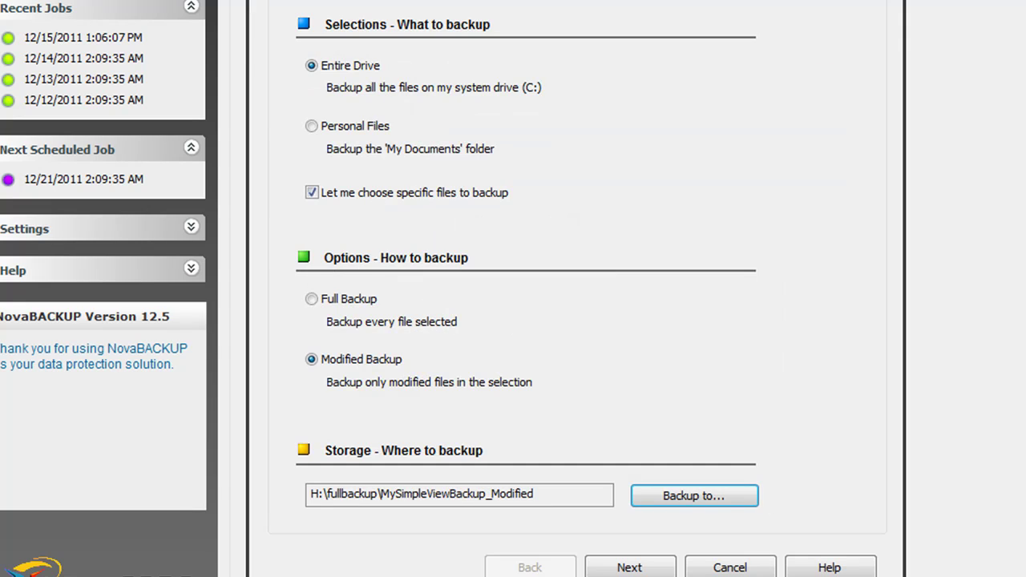
Exclude New Volume (E:) from the files to back up, review the Local Disk (C:) contents and continue to the backup timing.
{"action": "left_click", "coordinate": [630, 568]}
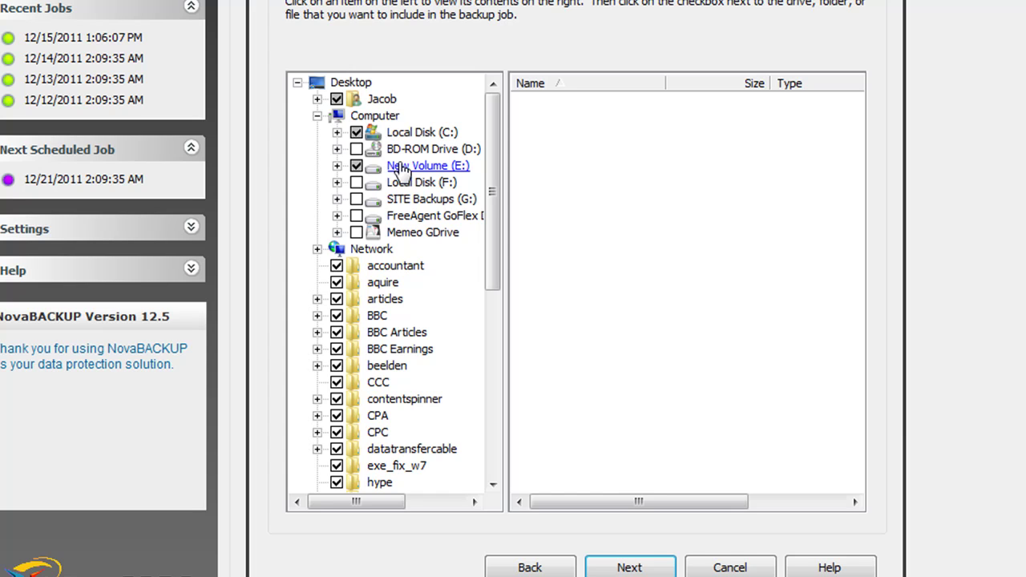
{"action": "left_click", "coordinate": [337, 165]}
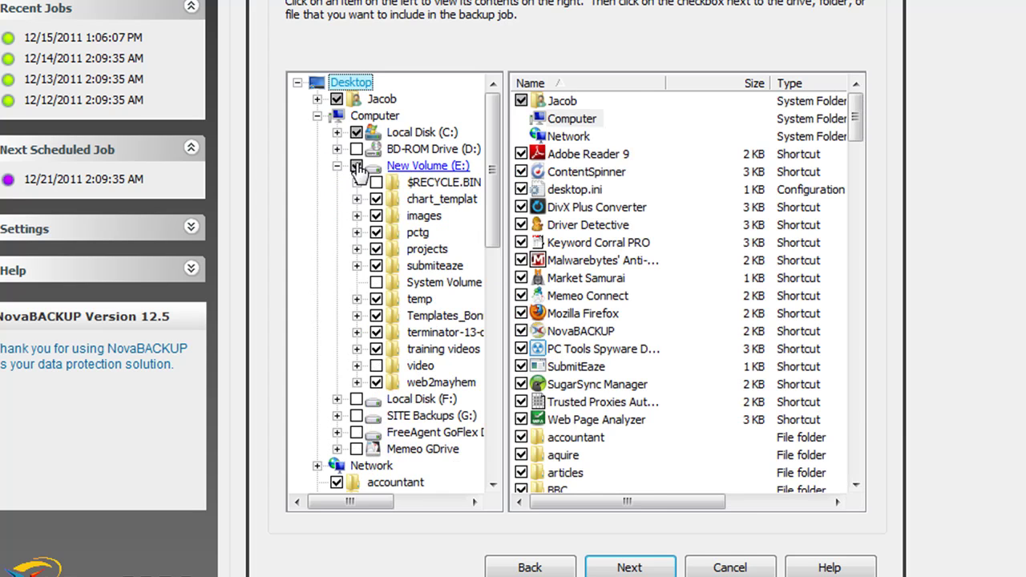
{"action": "left_click", "coordinate": [356, 166]}
{"action": "left_click", "coordinate": [337, 166]}
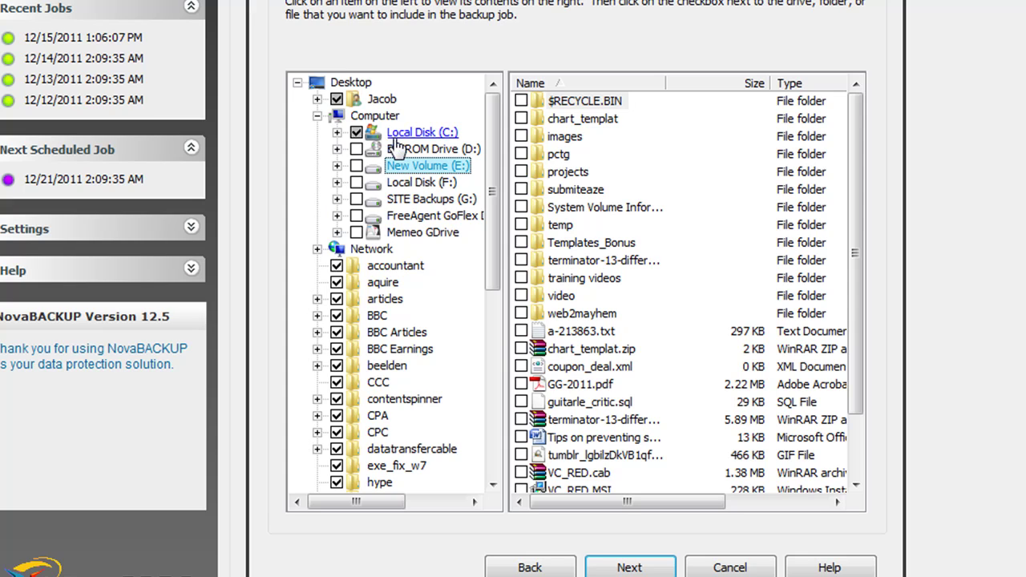
{"action": "scroll", "coordinate": [399, 145], "scroll_direction": "down", "scroll_amount": 1}
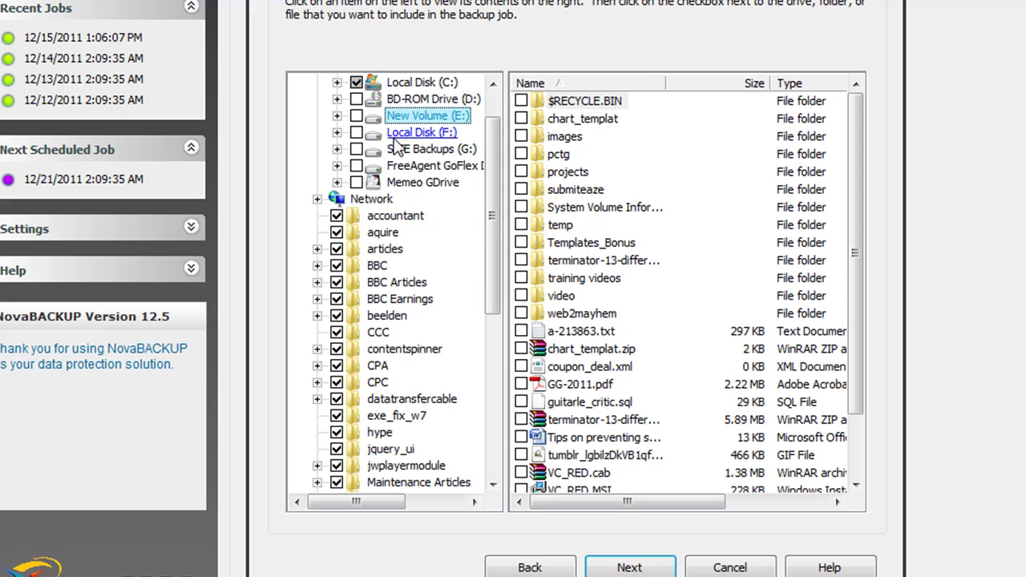
{"action": "left_click", "coordinate": [419, 84]}
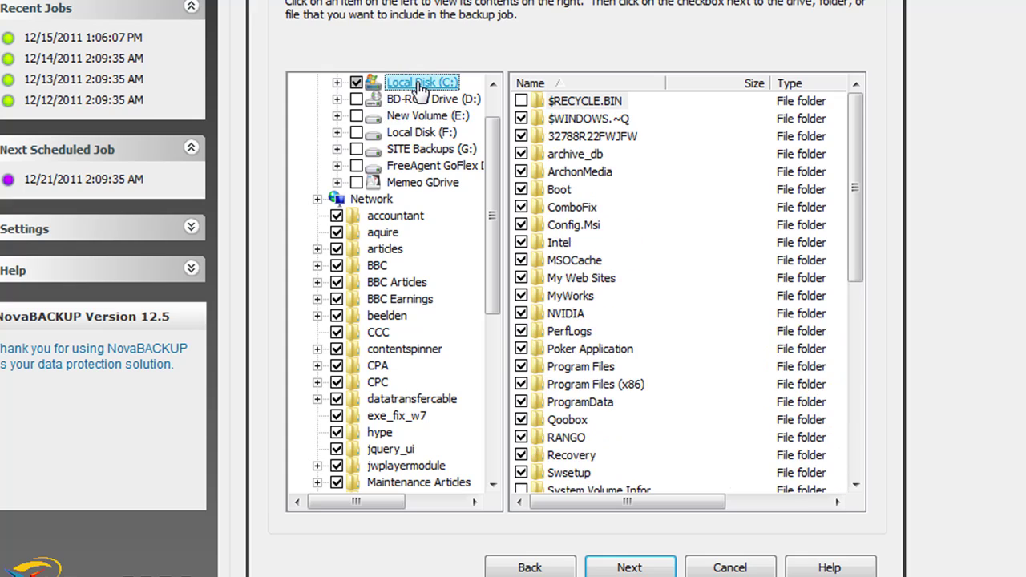
{"action": "left_click", "coordinate": [629, 569]}
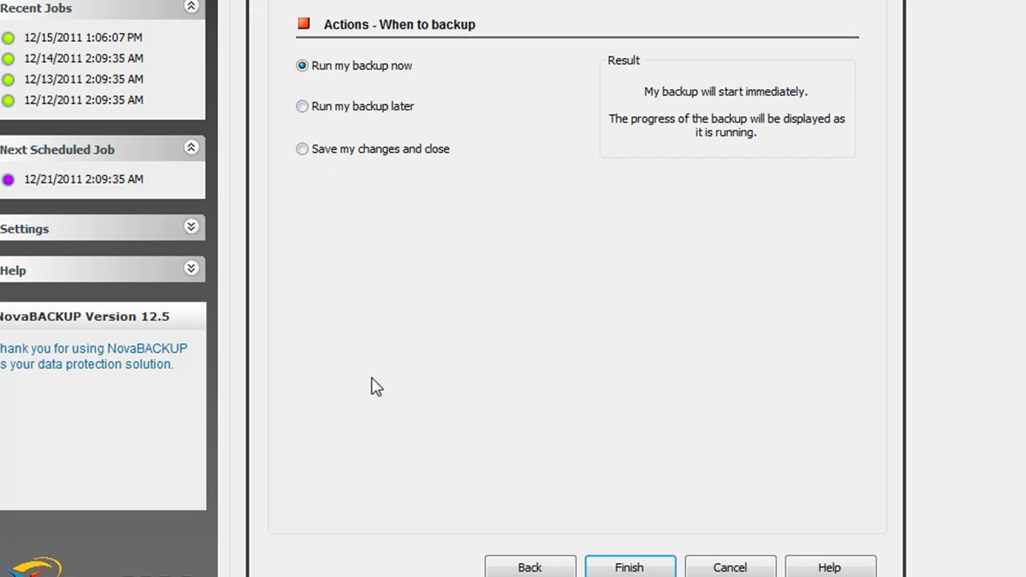
Choose to run the backup later, explore the Weekly schedule settings and other schedule types, and cancel the backup setup.
{"action": "left_click", "coordinate": [346, 108]}
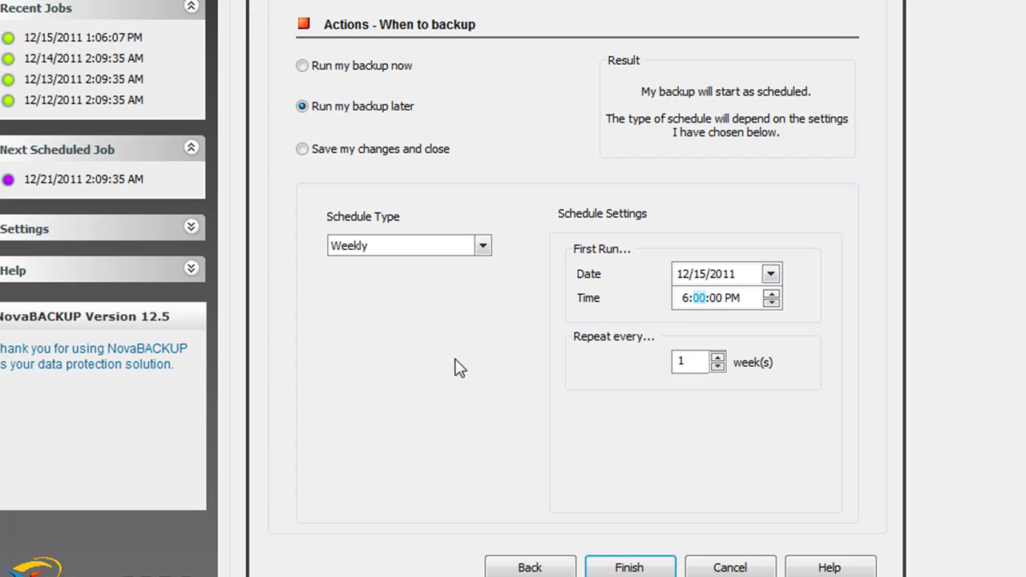
{"action": "left_click", "coordinate": [479, 245]}
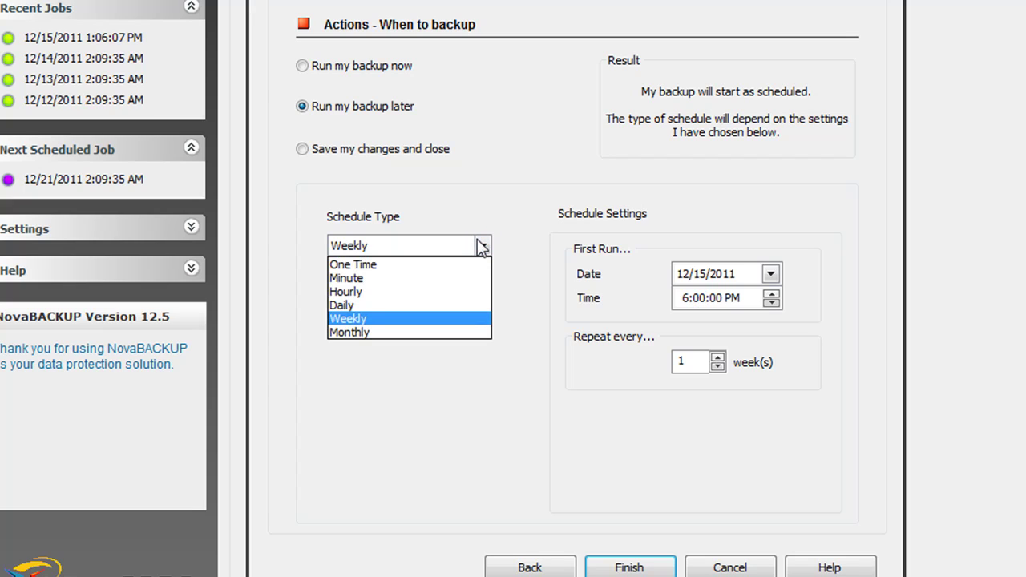
{"action": "left_click", "coordinate": [401, 319]}
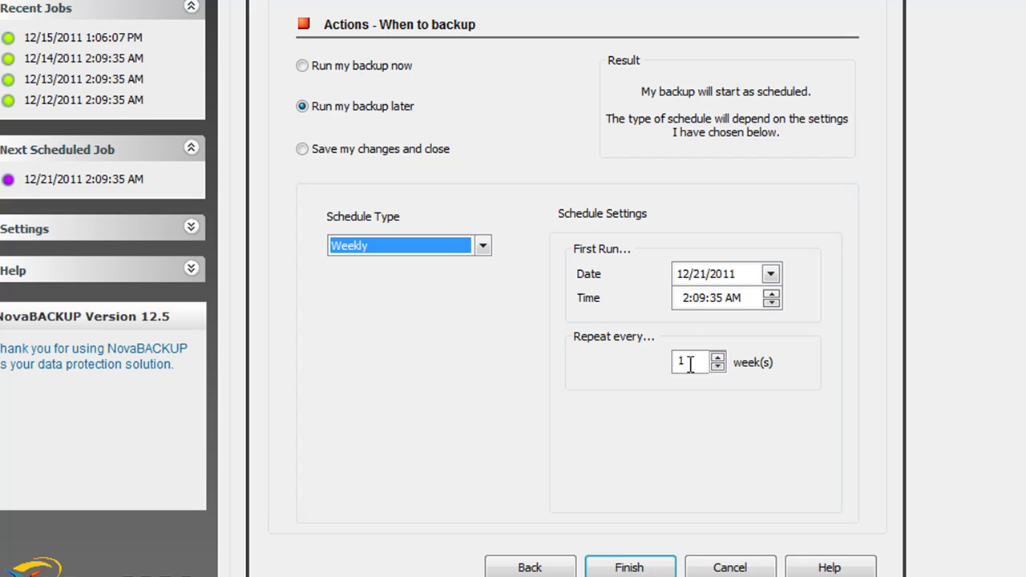
{"action": "key", "text": "Tab"}
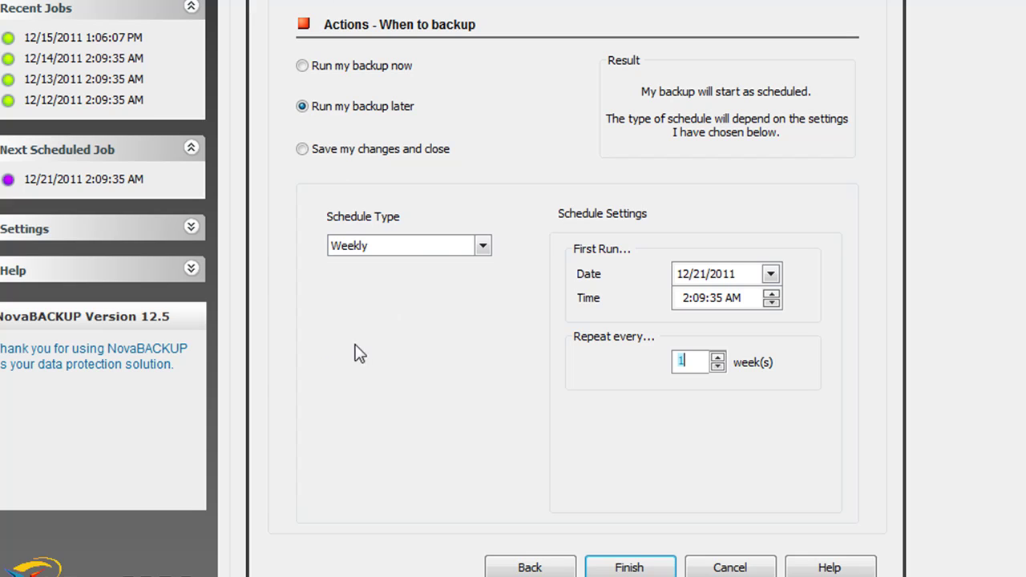
{"action": "left_click", "coordinate": [425, 257]}
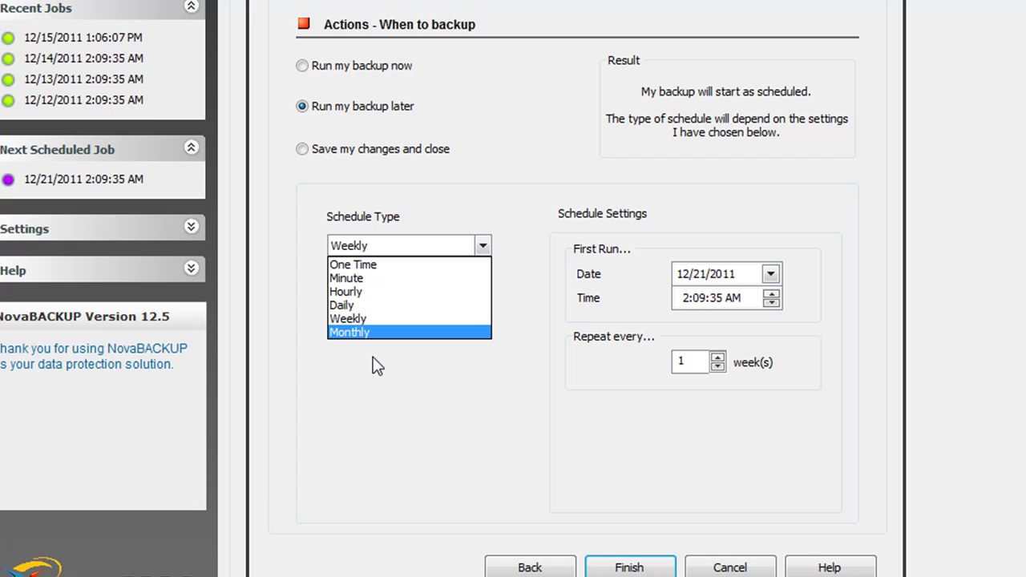
{"action": "left_click", "coordinate": [365, 405]}
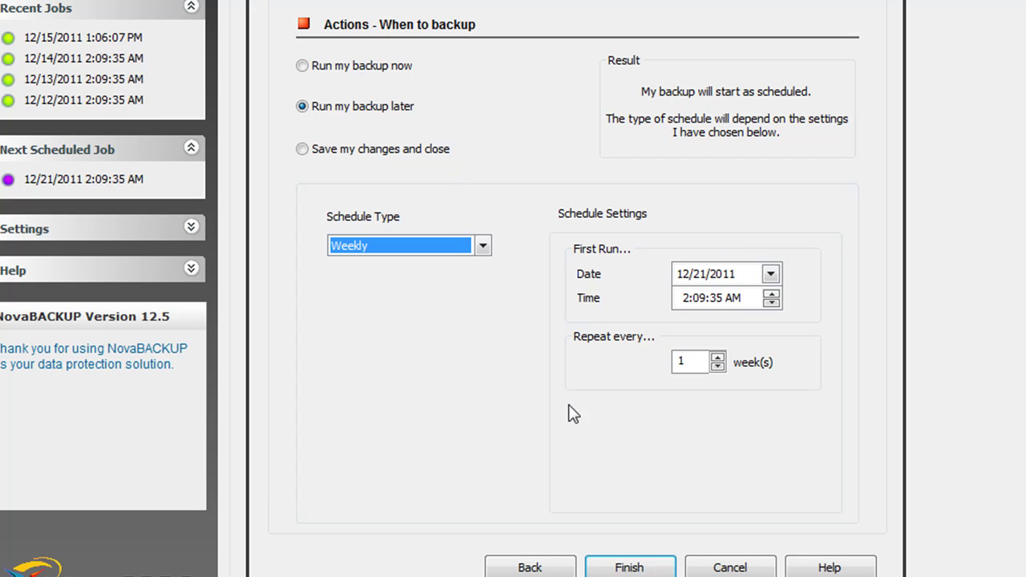
{"action": "left_click", "coordinate": [718, 565]}
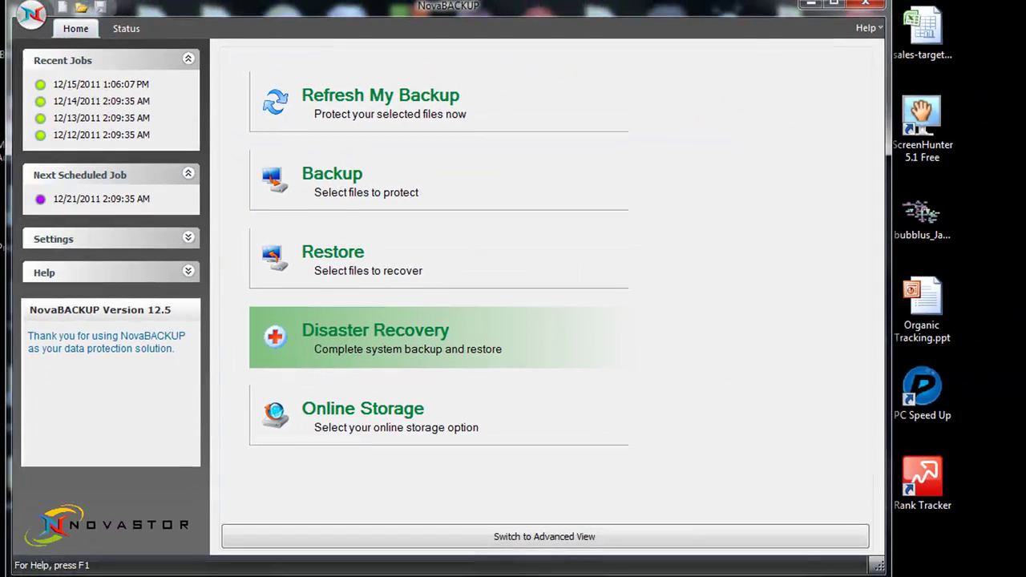
Switch to the advanced view and update the virus scanner.
{"action": "left_click", "coordinate": [507, 539]}
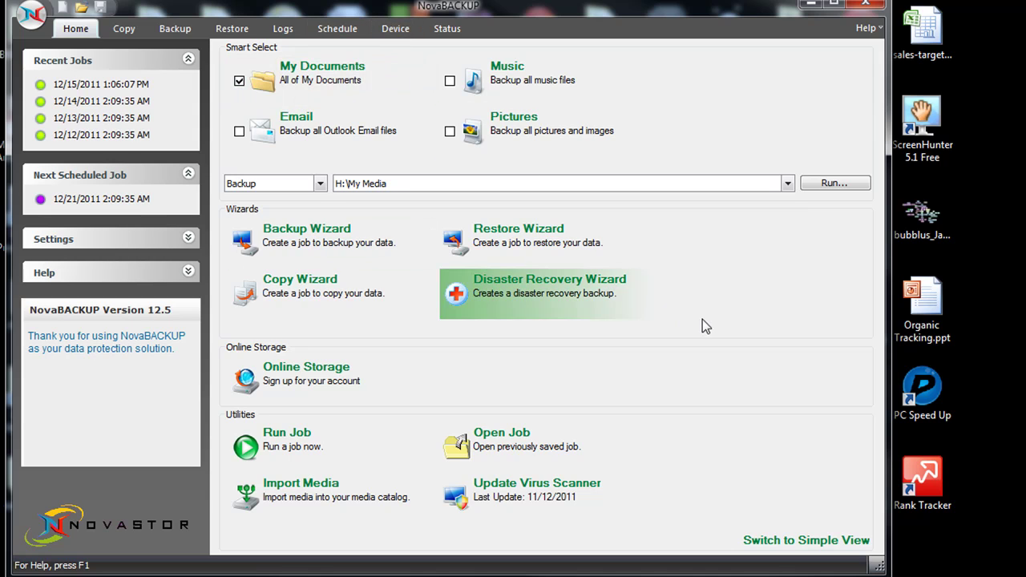
{"action": "left_click", "coordinate": [488, 506]}
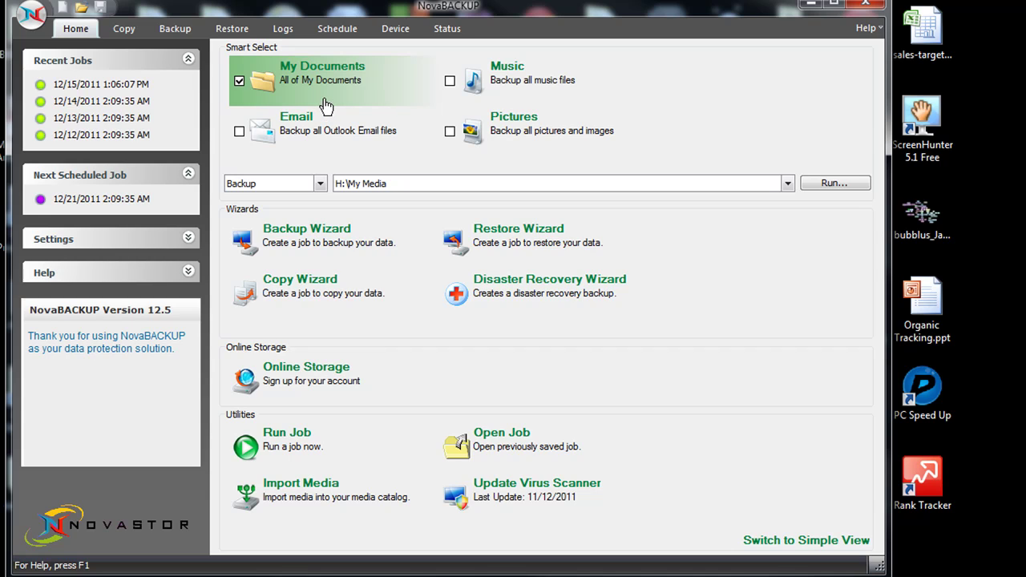
Toggle the My Documents Smart Select option off and on, and review the backup devices without changing the H:\My Media destination.
{"action": "left_click", "coordinate": [240, 81]}
{"action": "left_click", "coordinate": [240, 81]}
{"action": "left_click", "coordinate": [400, 184]}
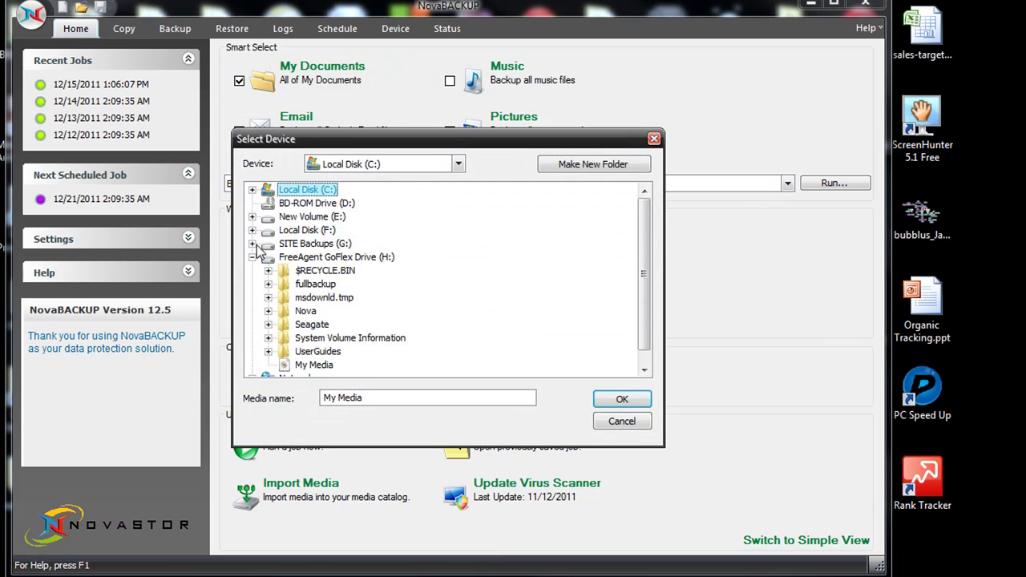
{"action": "left_click", "coordinate": [635, 424]}
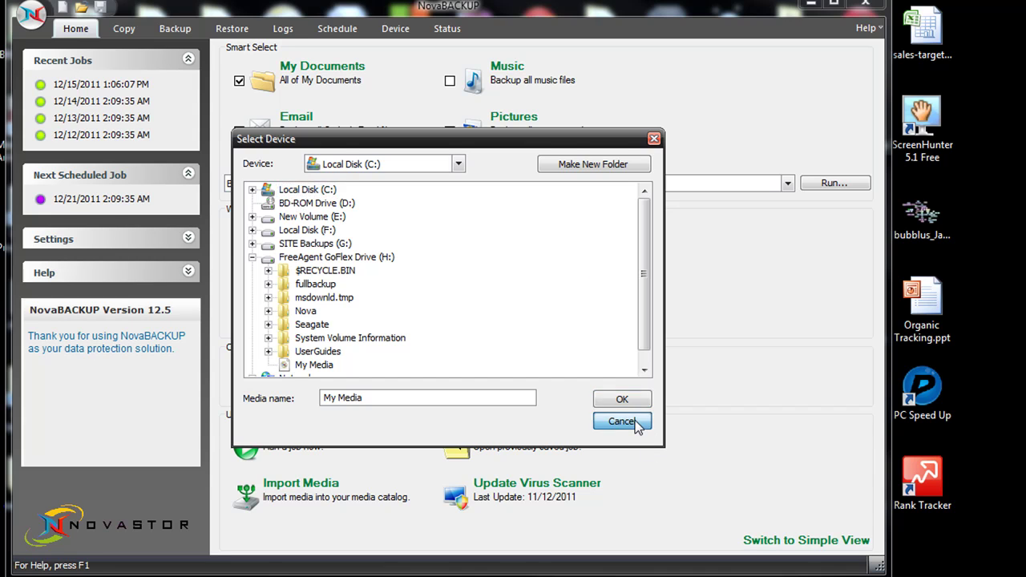
{"action": "left_click", "coordinate": [835, 184]}
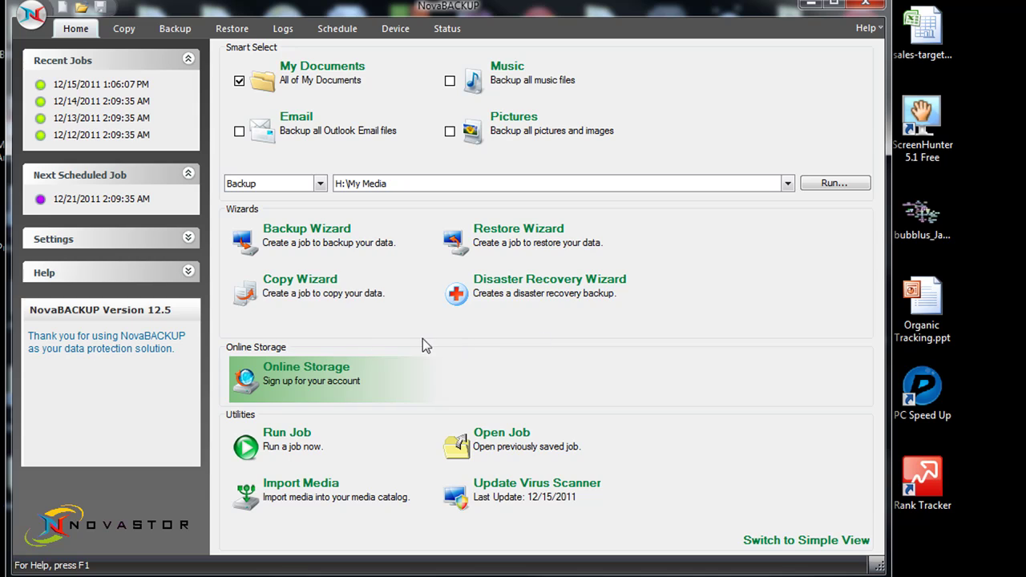
Review the scheduled jobs and open the schedule settings of the MySimpleViewBackup job.
{"action": "left_click", "coordinate": [337, 32]}
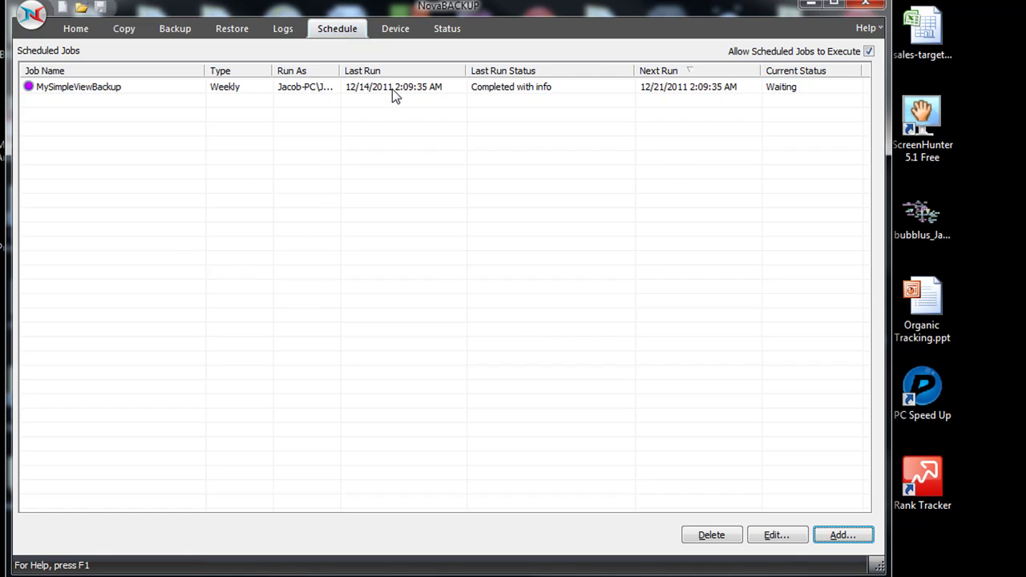
{"action": "left_click", "coordinate": [78, 86]}
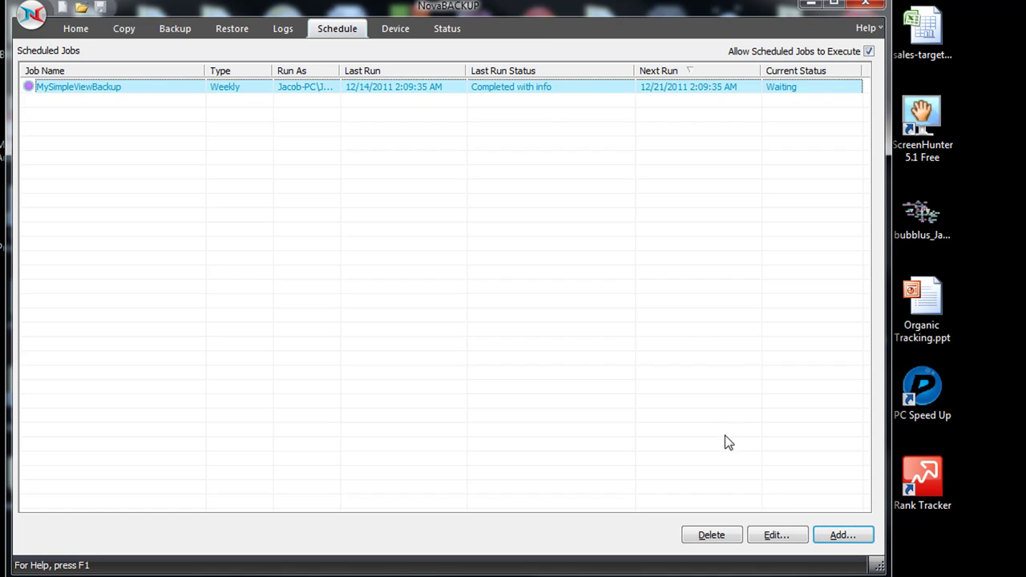
{"action": "left_click", "coordinate": [777, 535]}
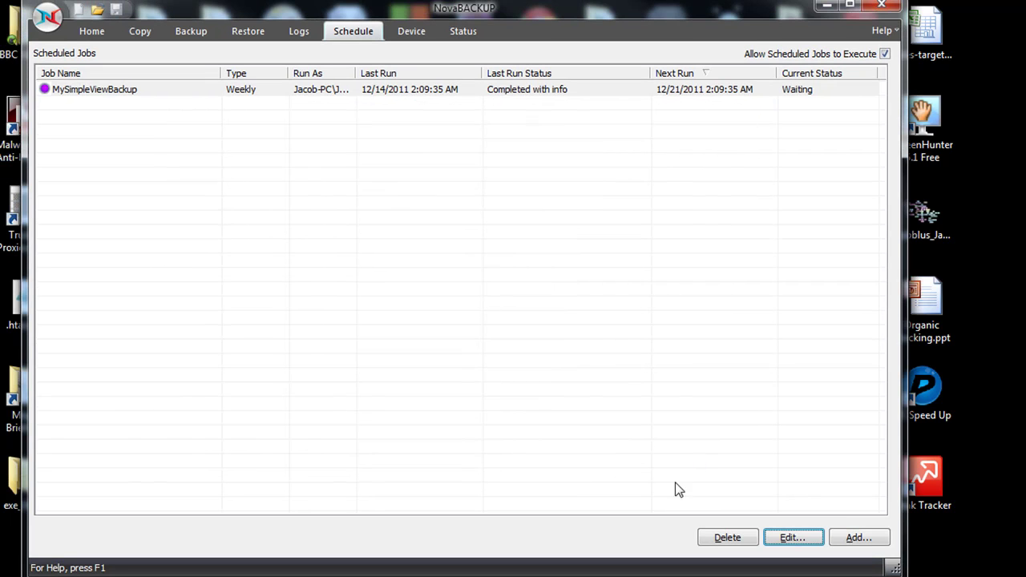
Start adding a scheduled job, look in the Backup scripts folder and cancel the job file selection.
{"action": "left_click", "coordinate": [855, 538]}
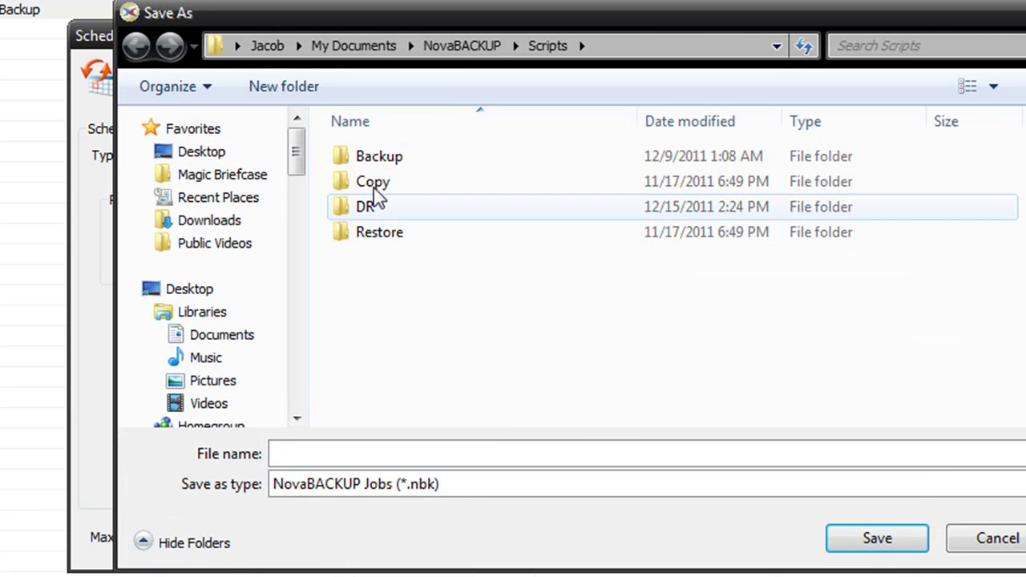
{"action": "double_click", "coordinate": [377, 158]}
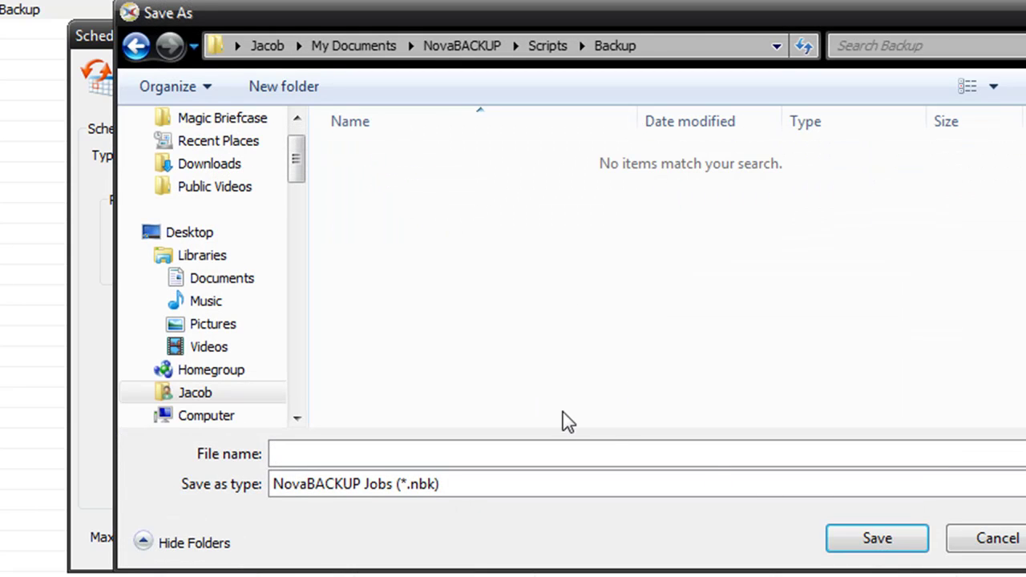
{"action": "left_click", "coordinate": [998, 538]}
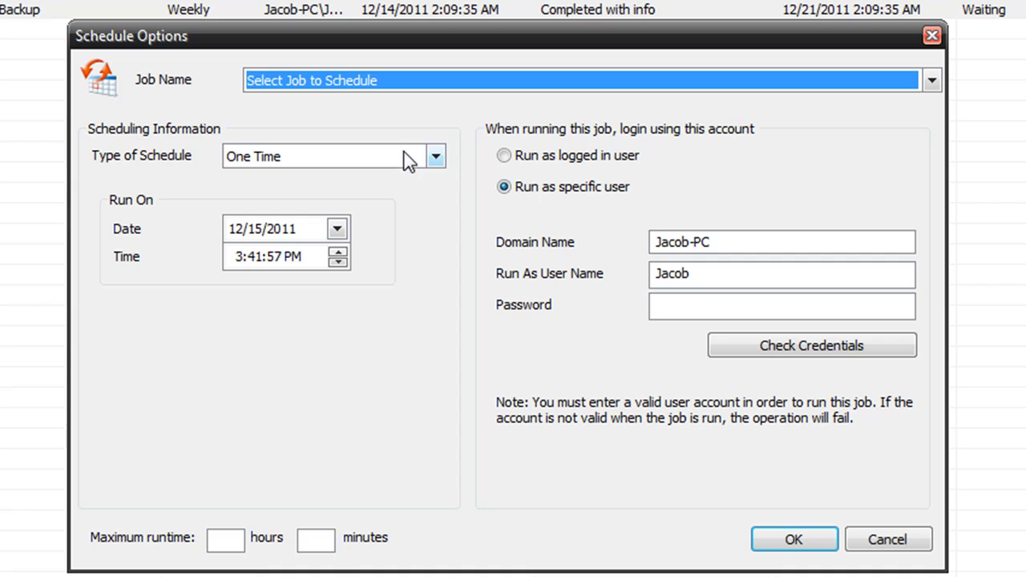
Set the new job's schedule type to Daily, switch it to Weekly, and look at the job file selection without choosing a file.
{"action": "left_click", "coordinate": [407, 157]}
{"action": "left_click", "coordinate": [336, 226]}
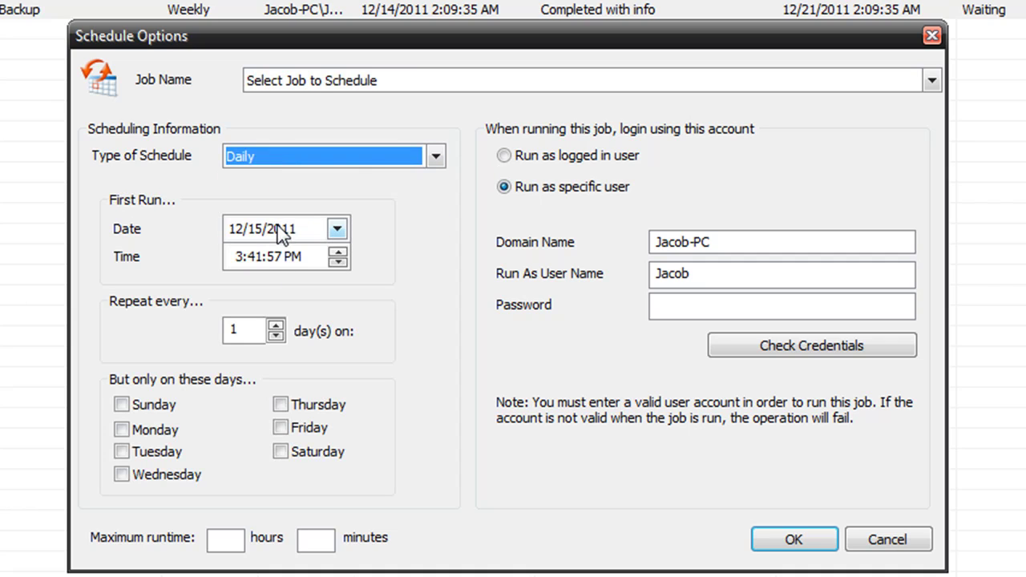
{"action": "left_click", "coordinate": [445, 162]}
{"action": "left_click", "coordinate": [358, 246]}
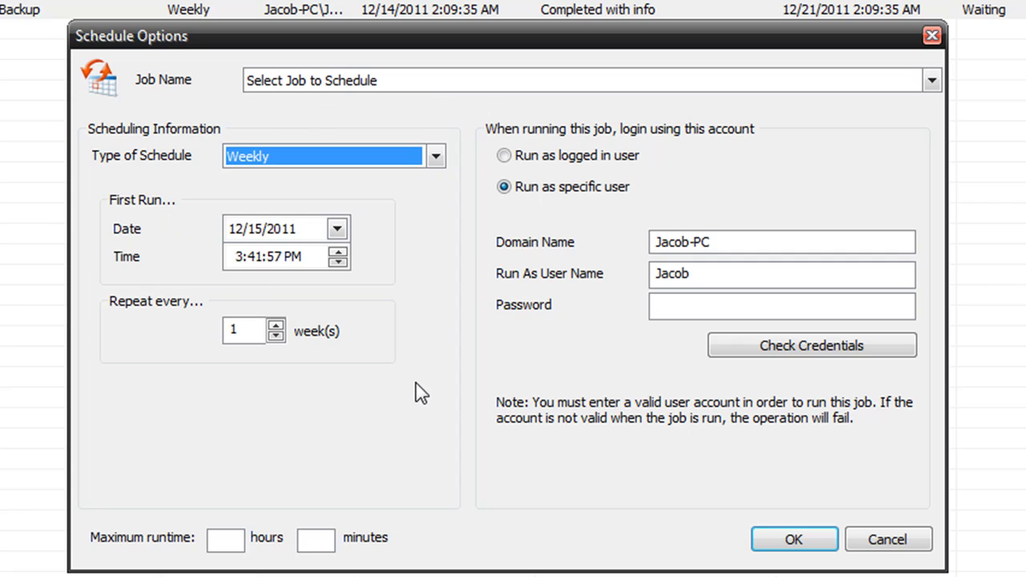
{"action": "left_click", "coordinate": [541, 95]}
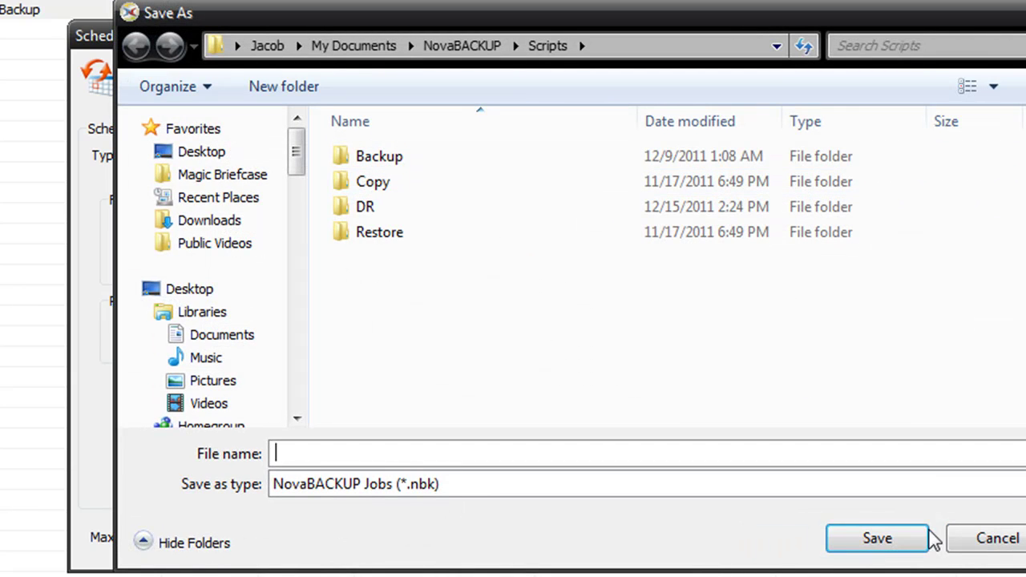
{"action": "left_click", "coordinate": [992, 542]}
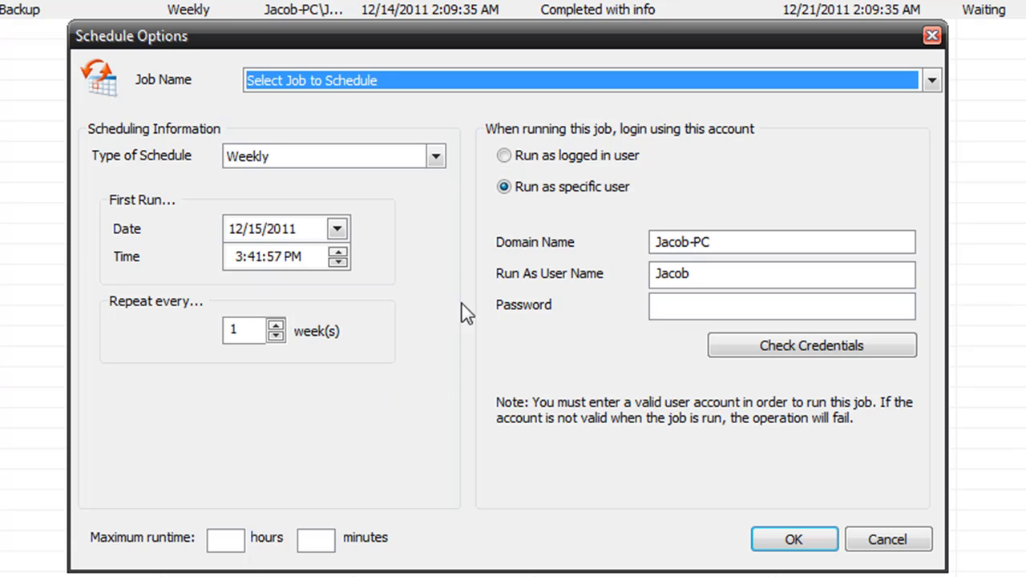
Try running the job as the logged-in user, switch to a specific user, enter the account password, check the credentials and cancel the schedule.
{"action": "left_click", "coordinate": [505, 156]}
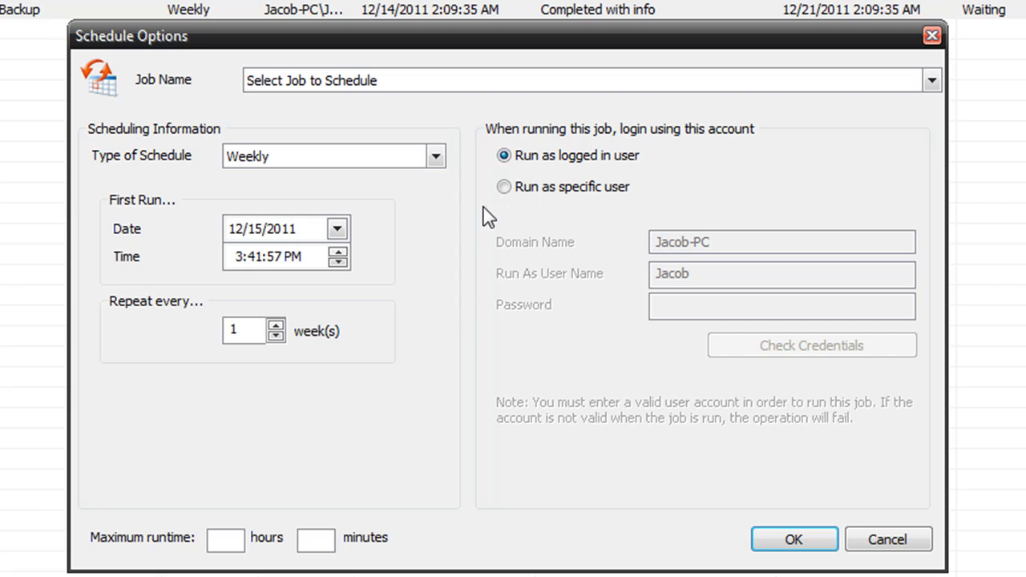
{"action": "left_click", "coordinate": [505, 187]}
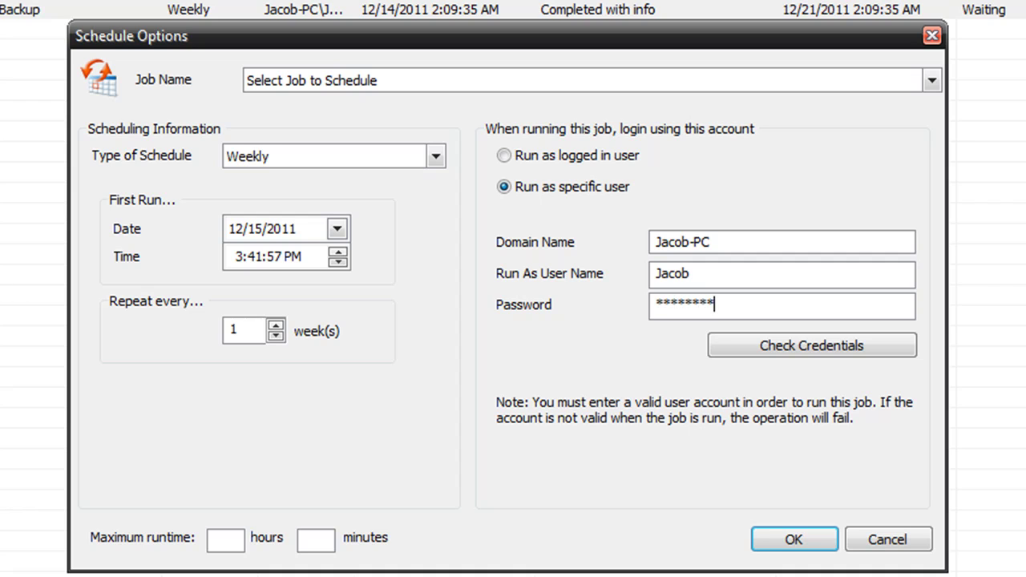
{"action": "left_click", "coordinate": [842, 345]}
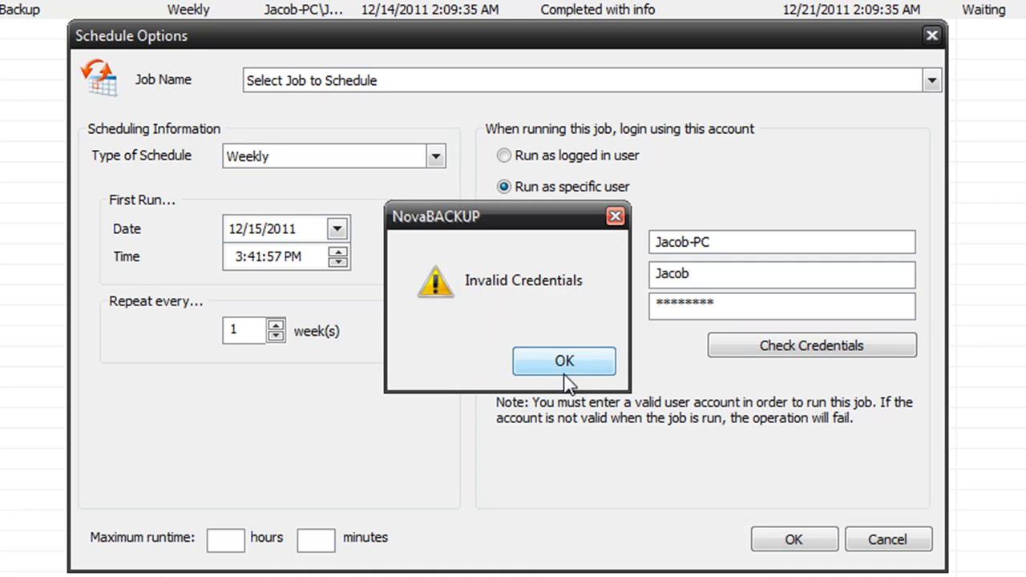
{"action": "left_click", "coordinate": [564, 377]}
{"action": "double_click", "coordinate": [763, 301]}
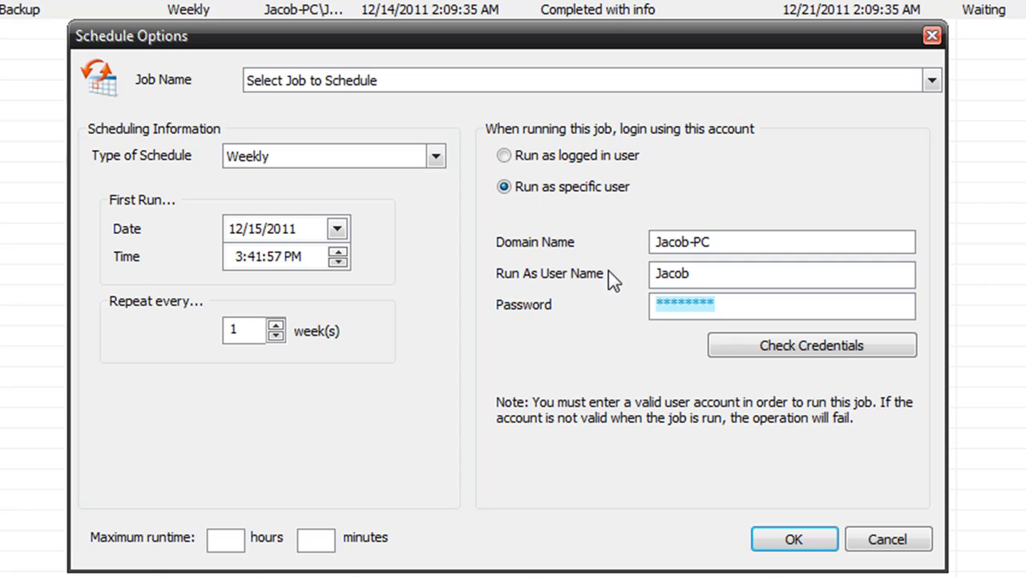
{"action": "type", "text": "********"}
{"action": "left_click", "coordinate": [763, 336]}
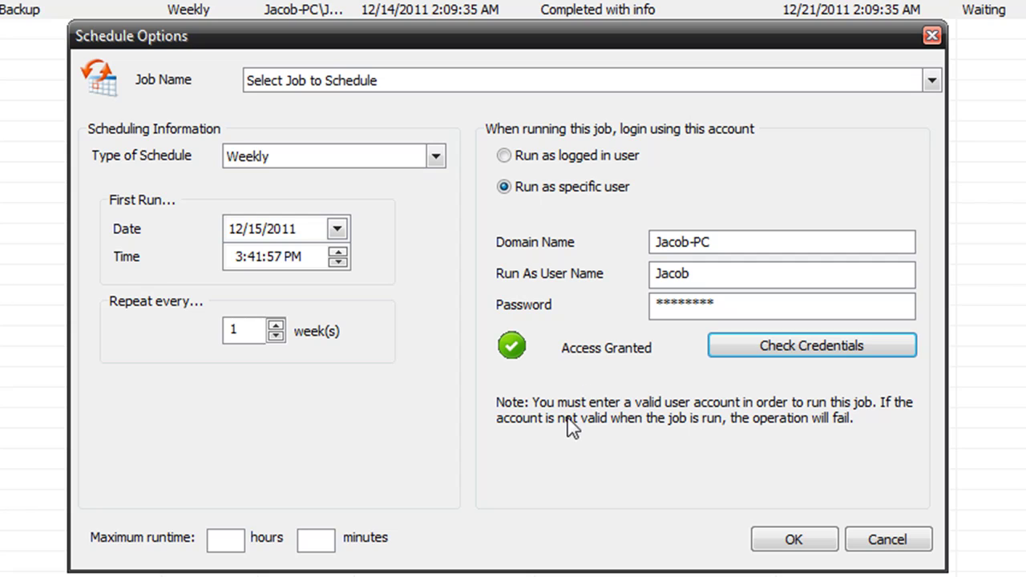
{"action": "left_click", "coordinate": [887, 540]}
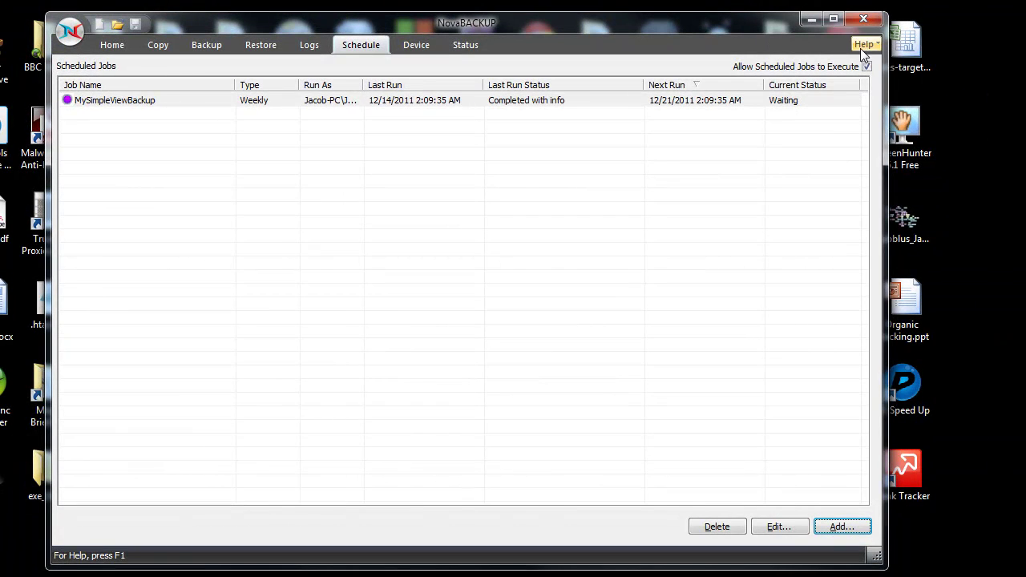
Examine the available help topics and the On The Web support and update resources.
{"action": "left_click", "coordinate": [864, 45]}
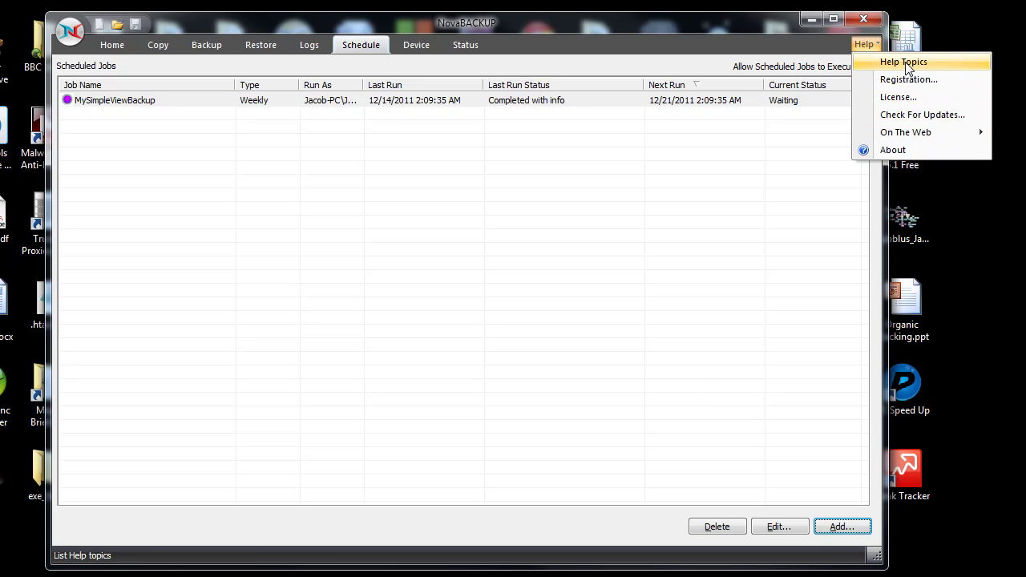
{"action": "mouse_move", "coordinate": [888, 137]}
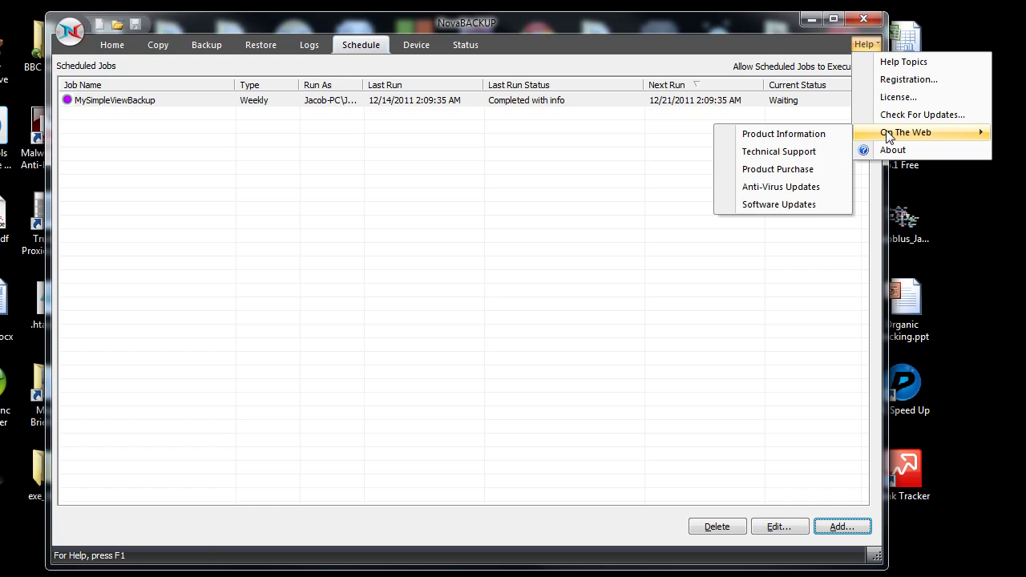
{"action": "left_click", "coordinate": [819, 141]}
View the log of the failed 12/10/2011 2:09:35 AM backup, highlight the failed file's path, and return to the other failed log entries.
{"action": "left_click", "coordinate": [308, 48]}
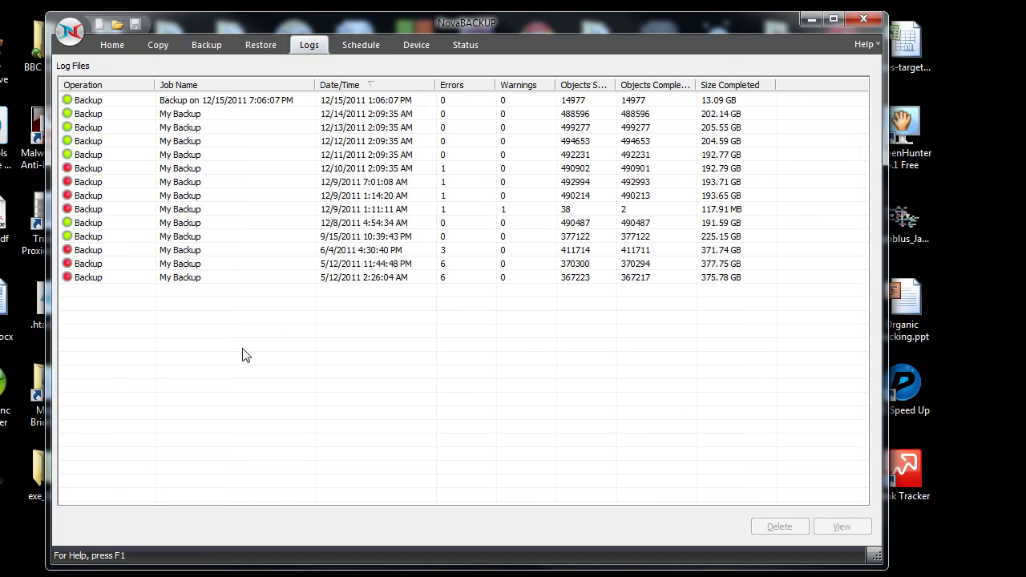
{"action": "left_click", "coordinate": [139, 183]}
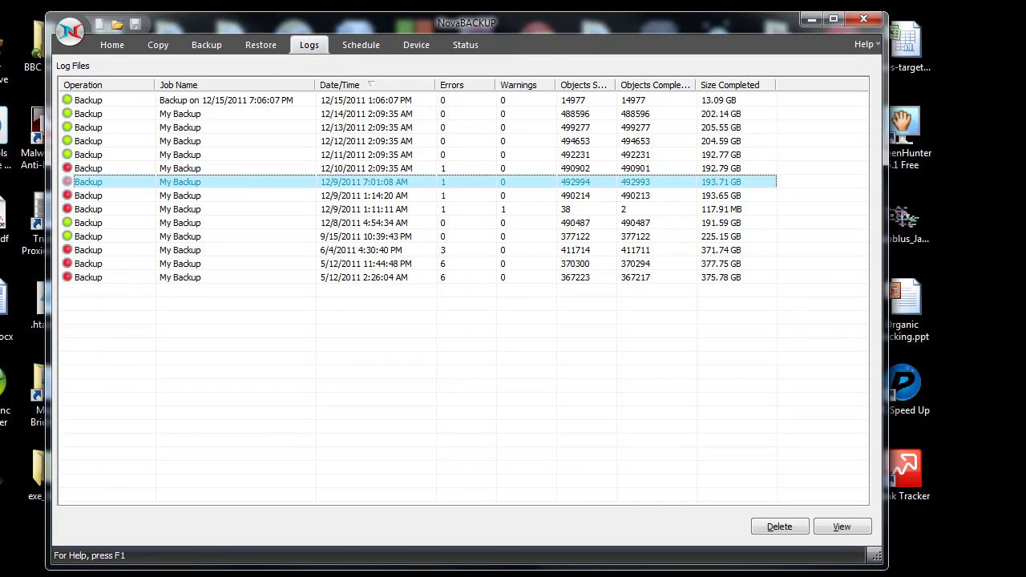
{"action": "left_click", "coordinate": [154, 170]}
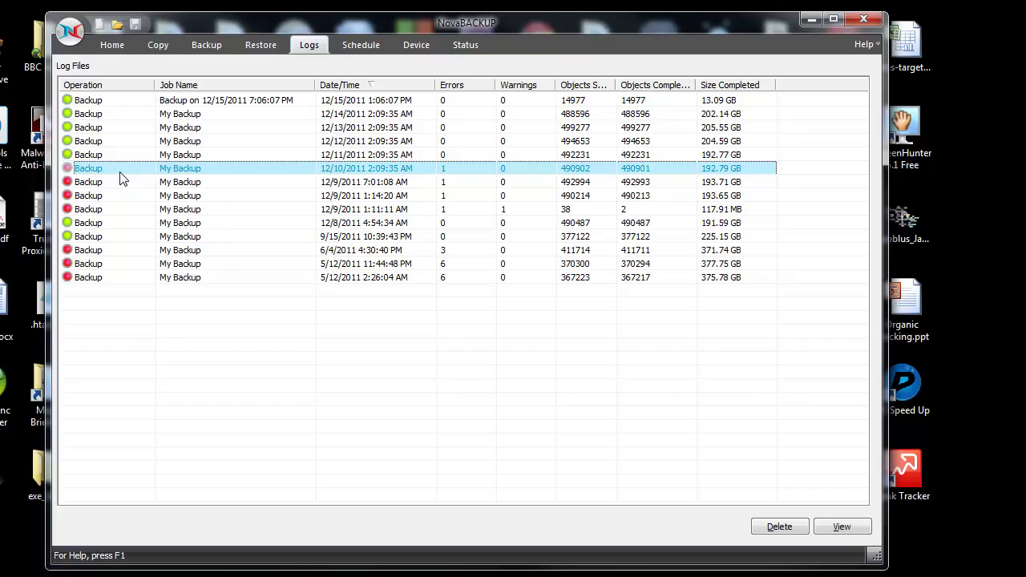
{"action": "double_click", "coordinate": [124, 175]}
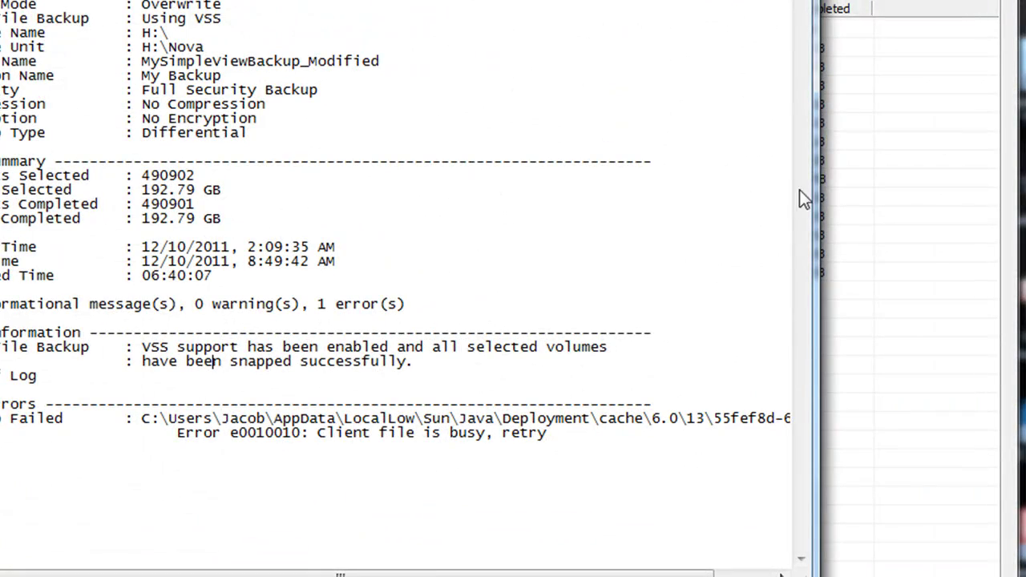
{"action": "left_click_drag", "start_coordinate": [812, 165], "coordinate": [1025, 159]}
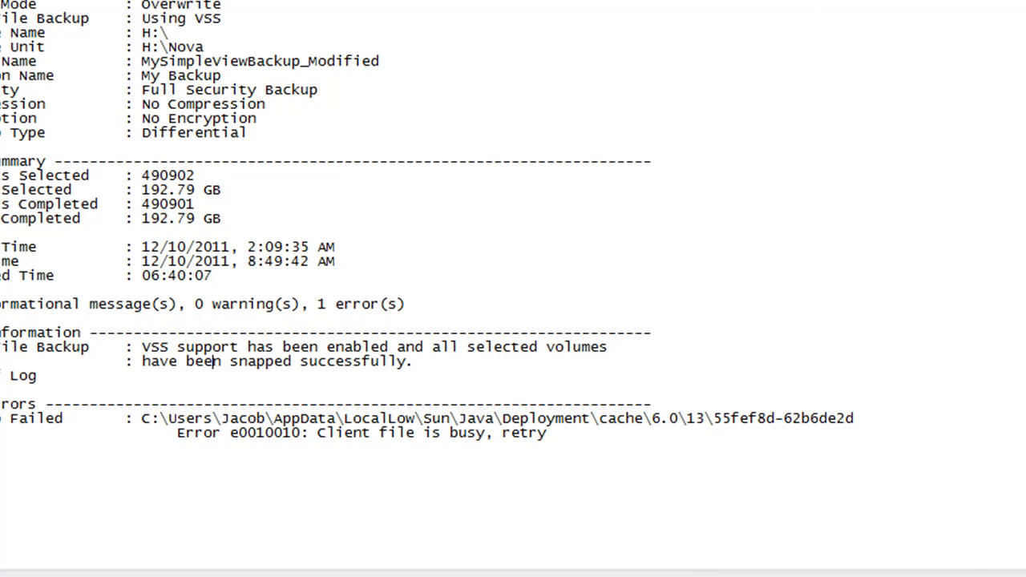
{"action": "left_click_drag", "start_coordinate": [872, 423], "coordinate": [153, 423]}
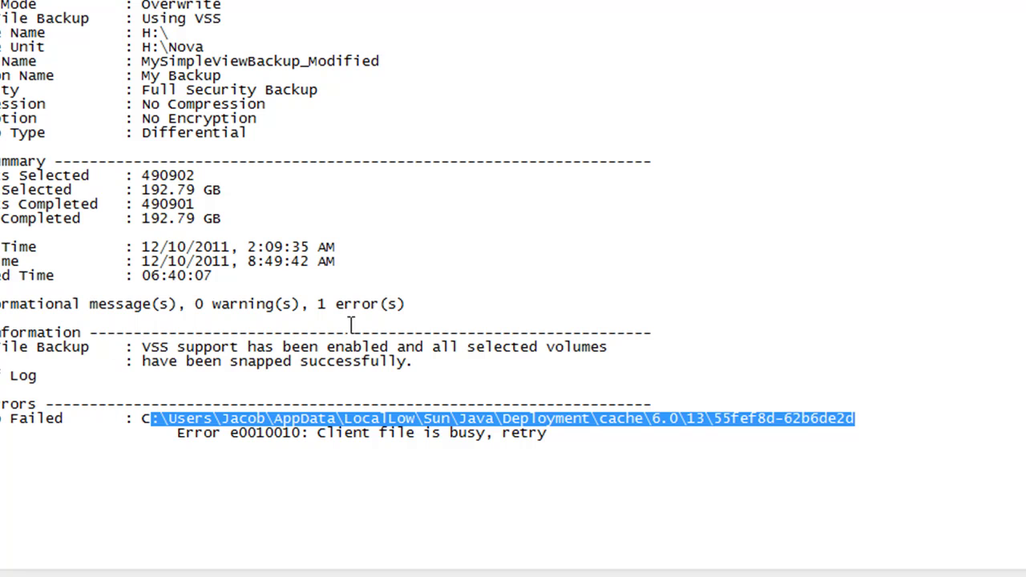
{"action": "left_click_drag", "start_coordinate": [577, 392], "coordinate": [773, 464]}
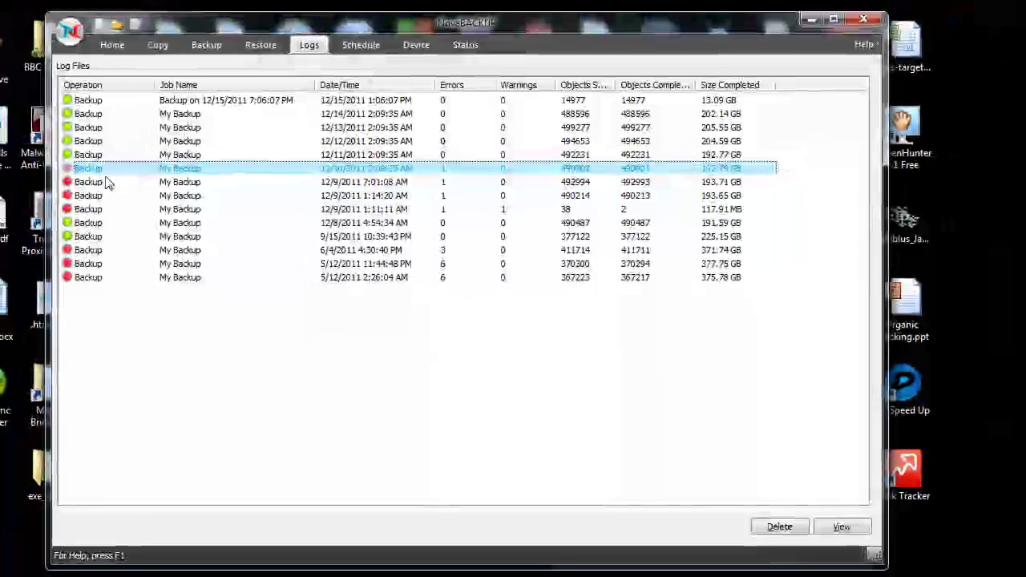
{"action": "left_click", "coordinate": [103, 187]}
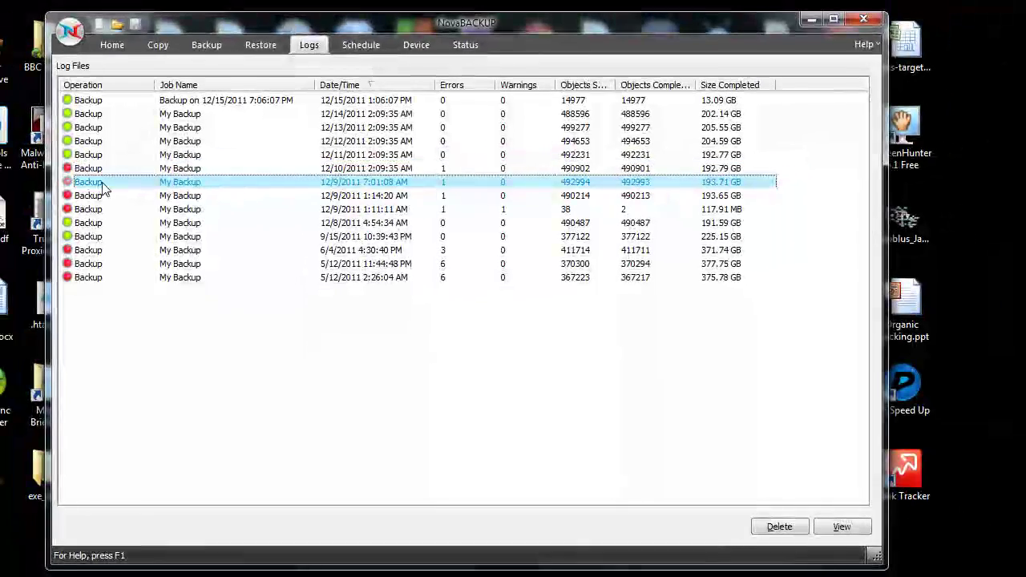
{"action": "left_click", "coordinate": [97, 196]}
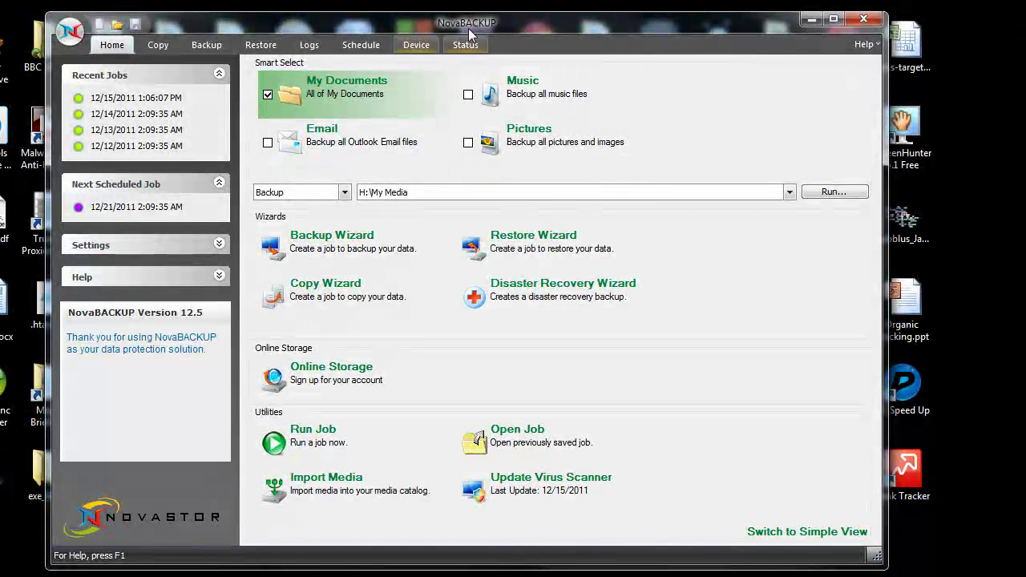
Review the running backup's status and the disk backups available for restore, and return to the home view.
{"action": "left_click", "coordinate": [471, 48]}
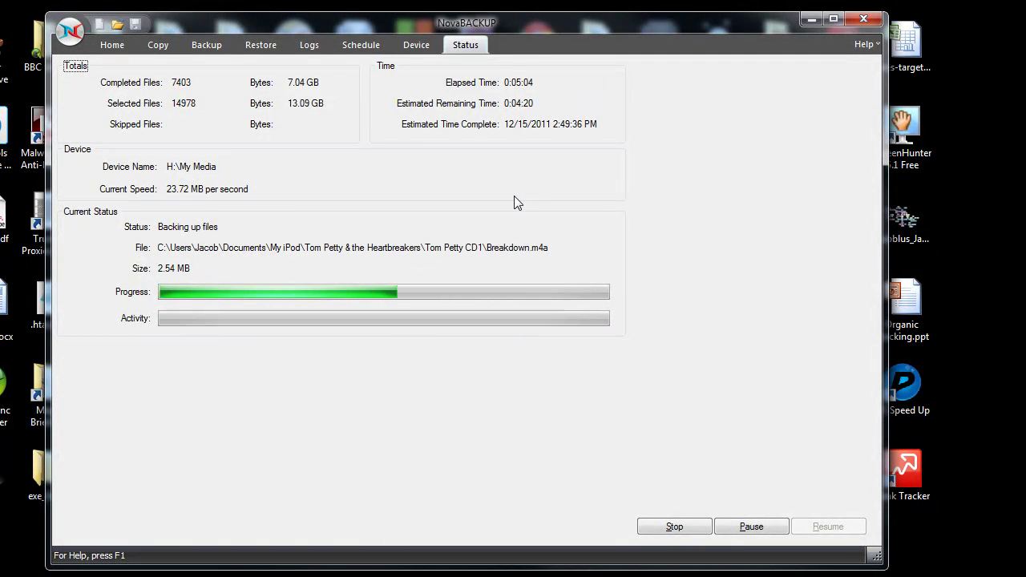
{"action": "left_click", "coordinate": [259, 45]}
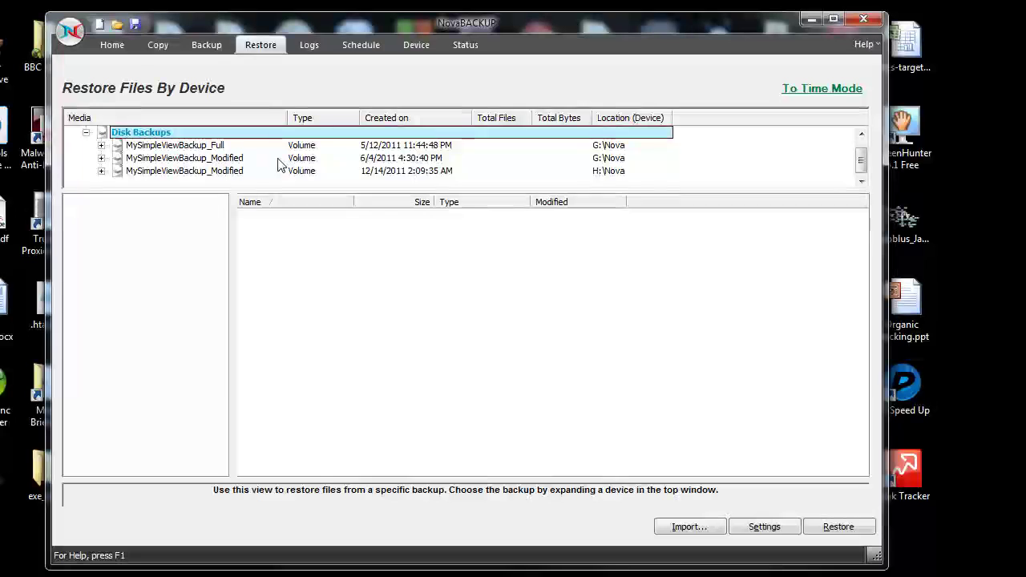
{"action": "left_click", "coordinate": [112, 45]}
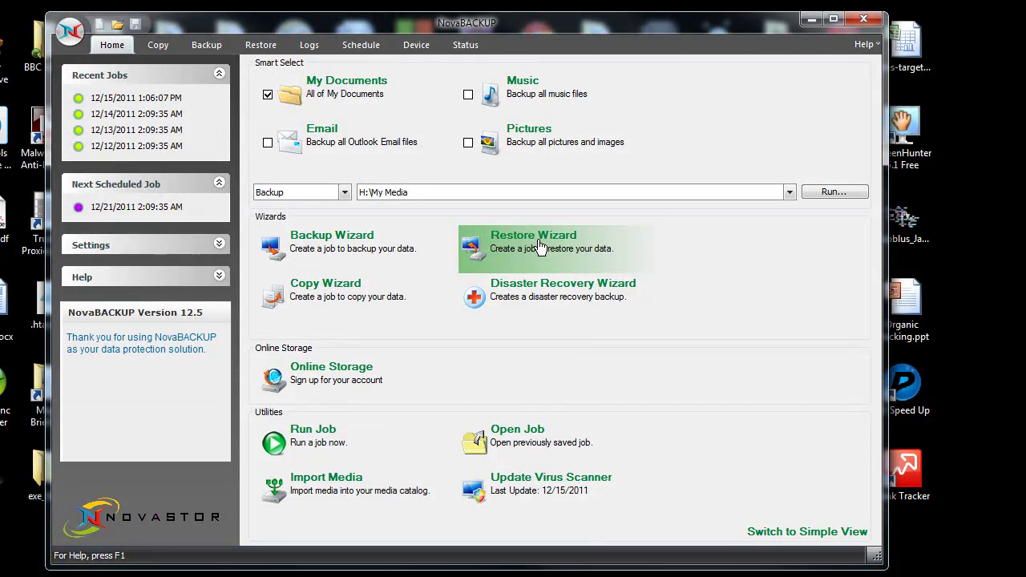
Start a disaster recovery Restore job, look through the archive selection and cancel the restore.
{"action": "left_click", "coordinate": [513, 292]}
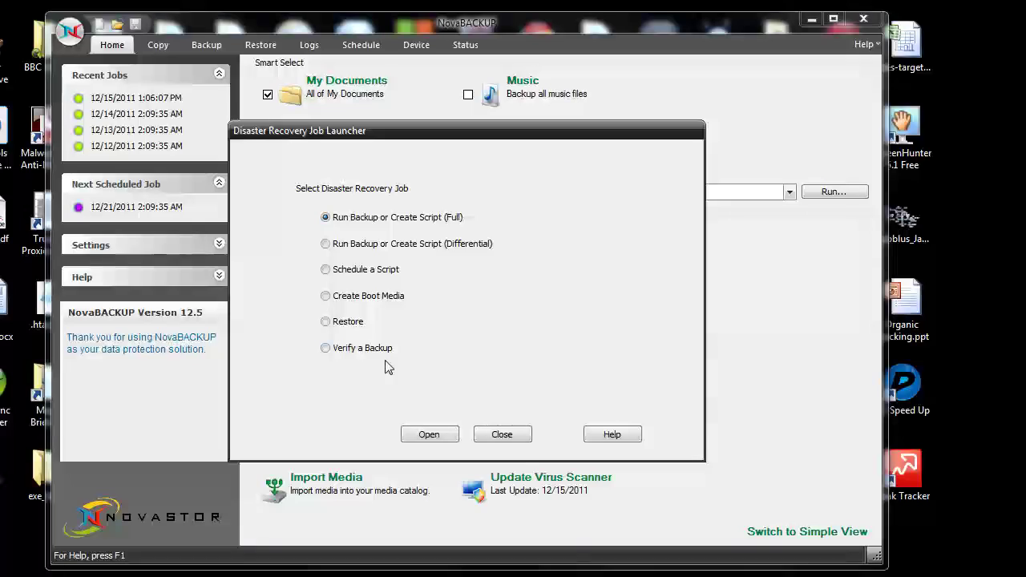
{"action": "left_click", "coordinate": [445, 439]}
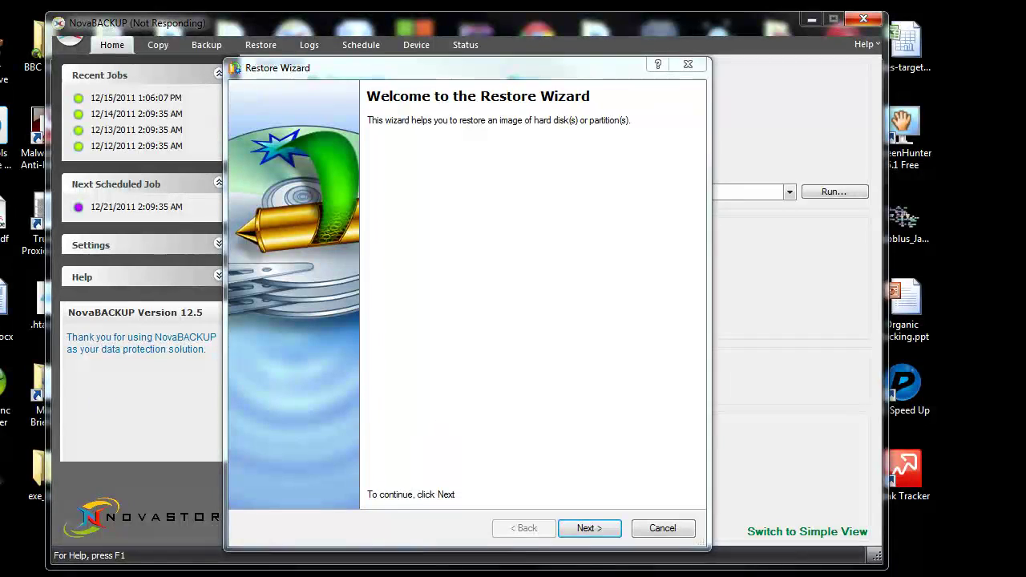
{"action": "left_click", "coordinate": [580, 530]}
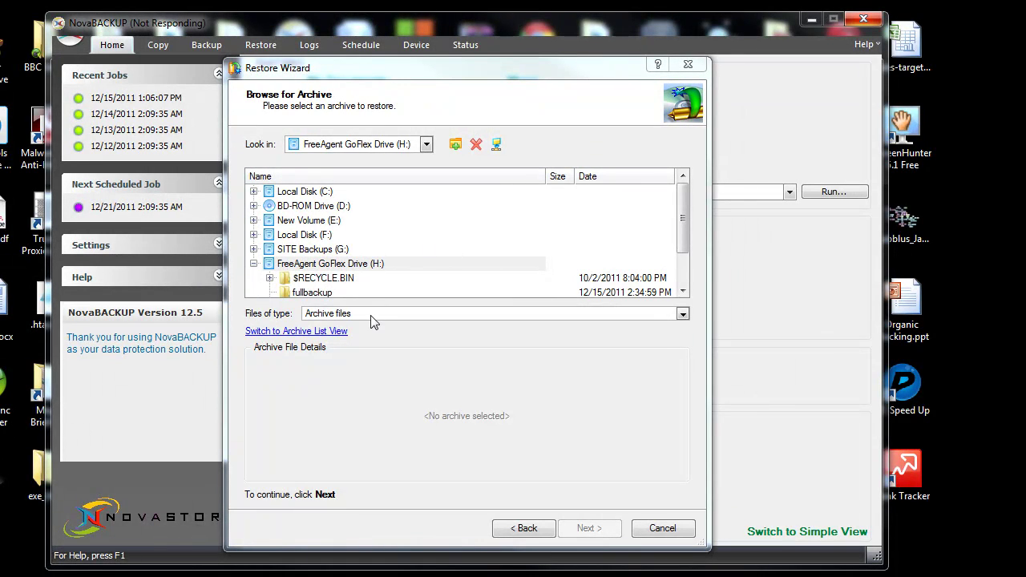
{"action": "left_click", "coordinate": [662, 528]}
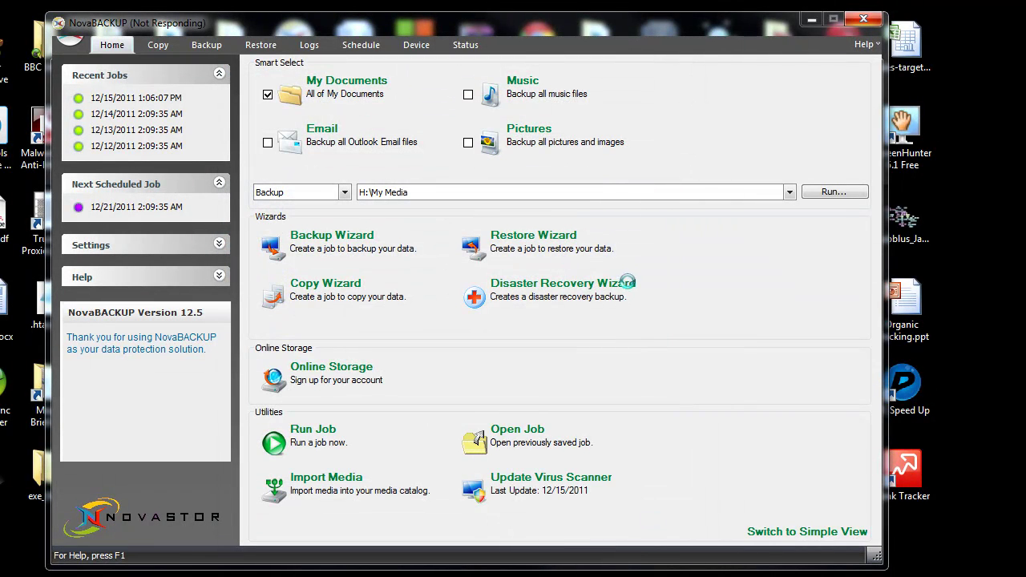
Close the Disaster Recovery Job Launcher and start the Restore Wizard.
{"action": "left_click", "coordinate": [597, 282]}
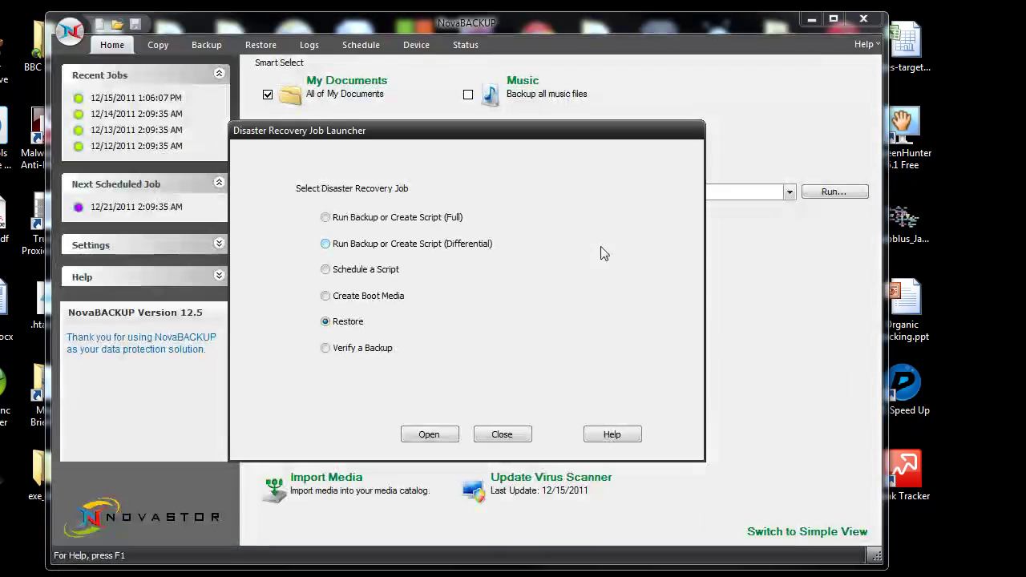
{"action": "left_click", "coordinate": [513, 434]}
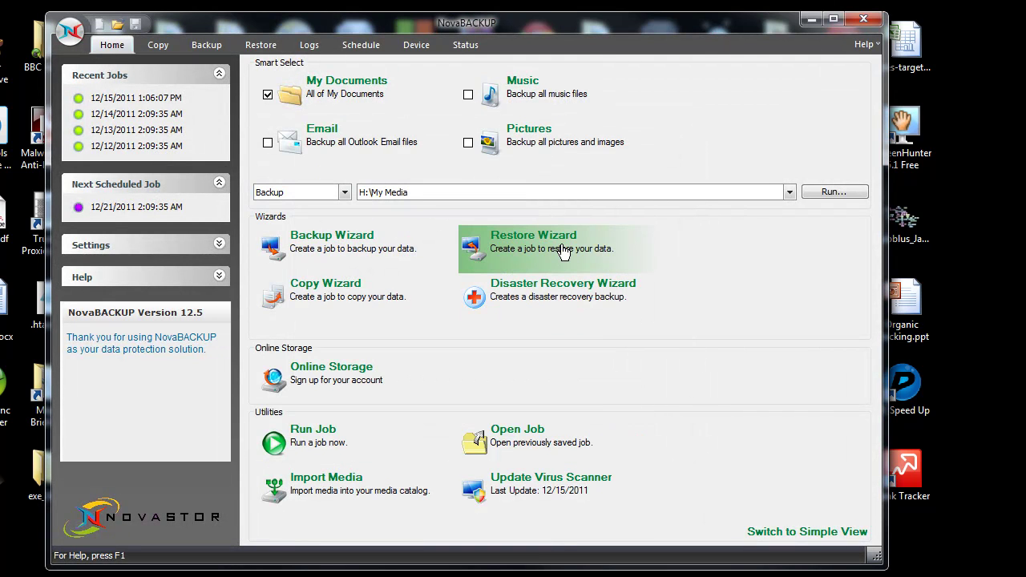
{"action": "left_click", "coordinate": [561, 253]}
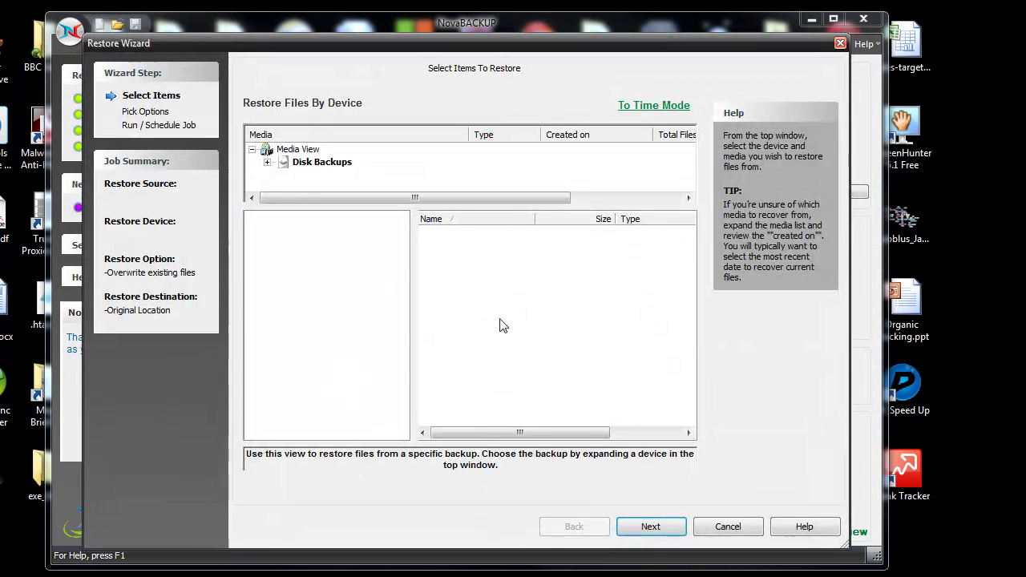
Browse the disk backups and list the contents of My Backup in MySimpleViewBackup_Full.
{"action": "left_click", "coordinate": [269, 163]}
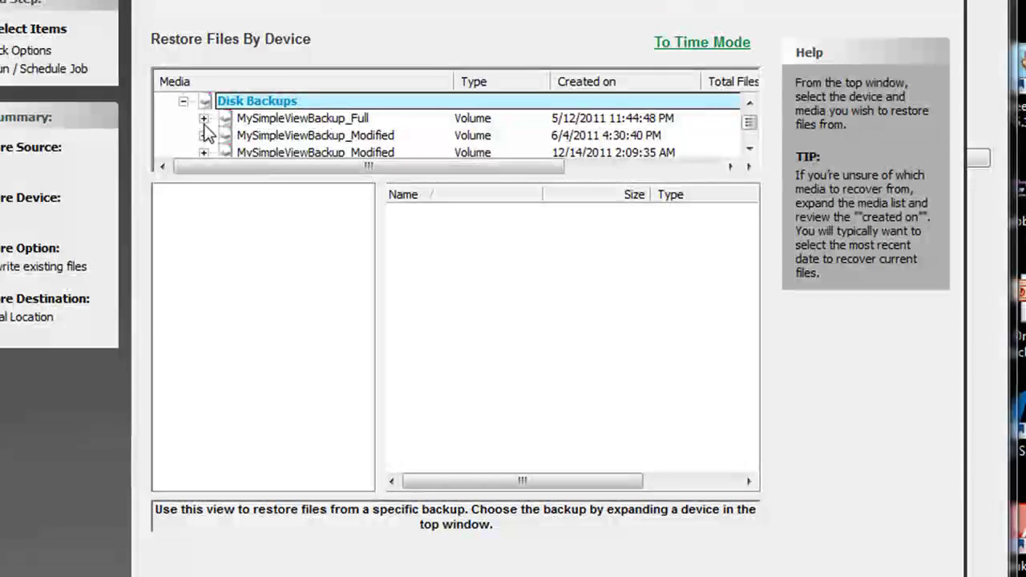
{"action": "left_click", "coordinate": [204, 118]}
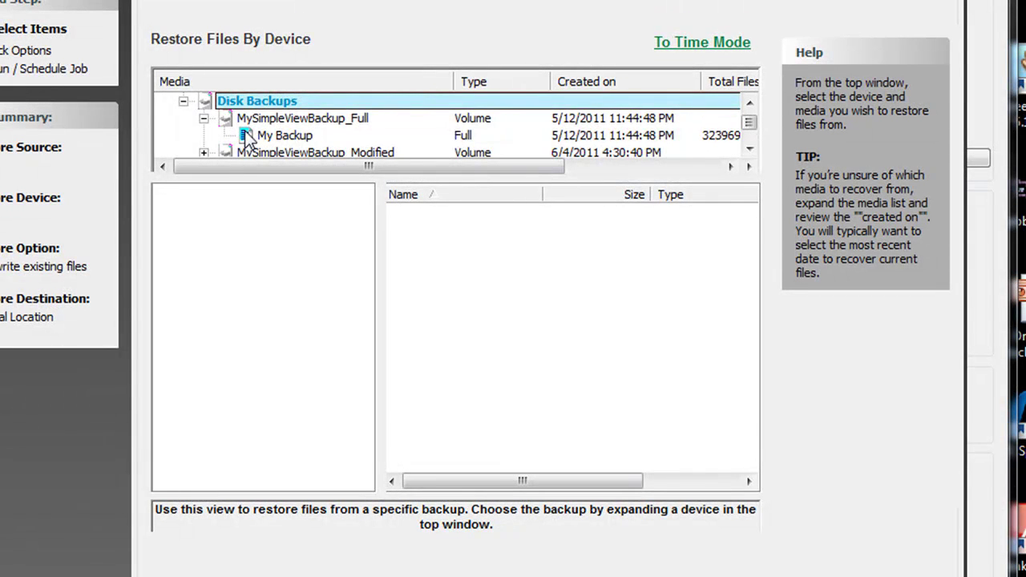
{"action": "left_click", "coordinate": [247, 137]}
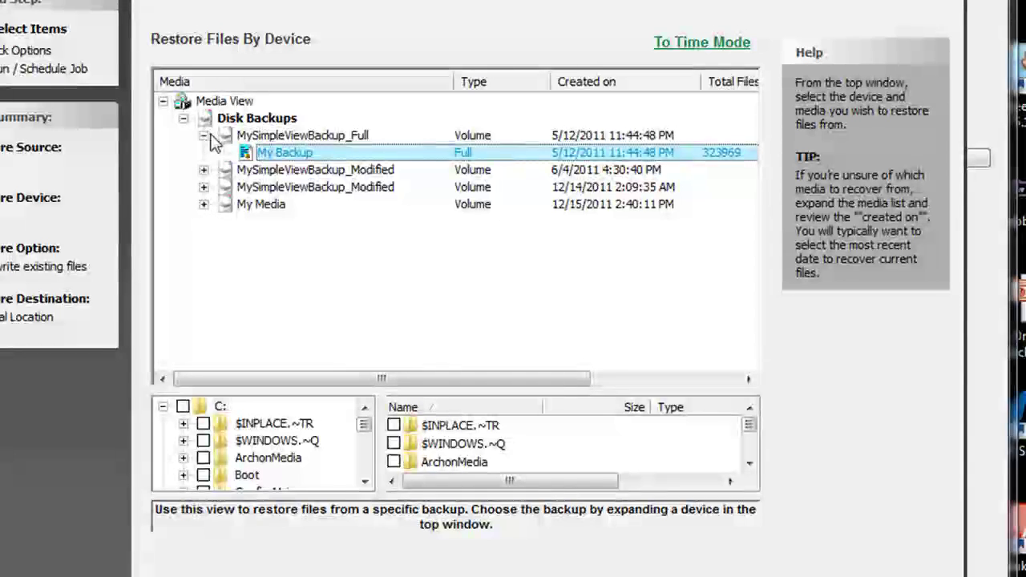
Choose the 12/15/2011 8:40:11 PM backup in My Media as the restore source and expand its folders down to those inside Documents.
{"action": "left_click", "coordinate": [204, 134]}
{"action": "left_click", "coordinate": [203, 187]}
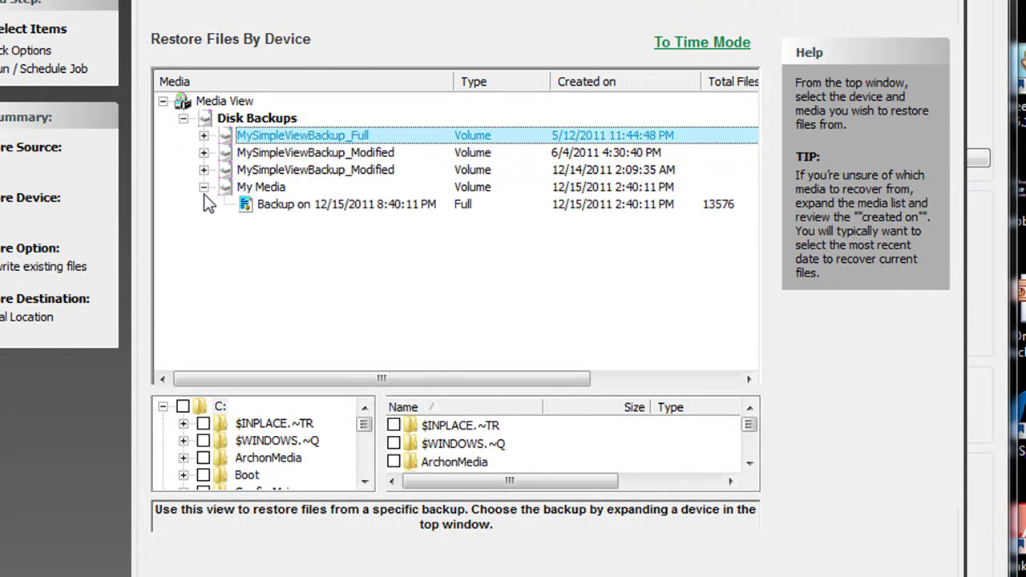
{"action": "left_click", "coordinate": [245, 204]}
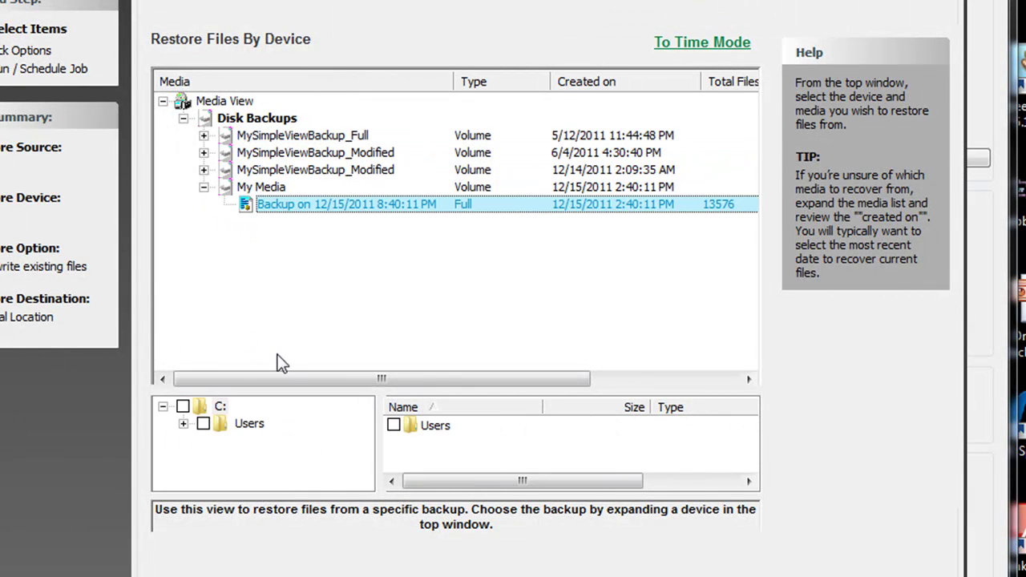
{"action": "left_click", "coordinate": [187, 424]}
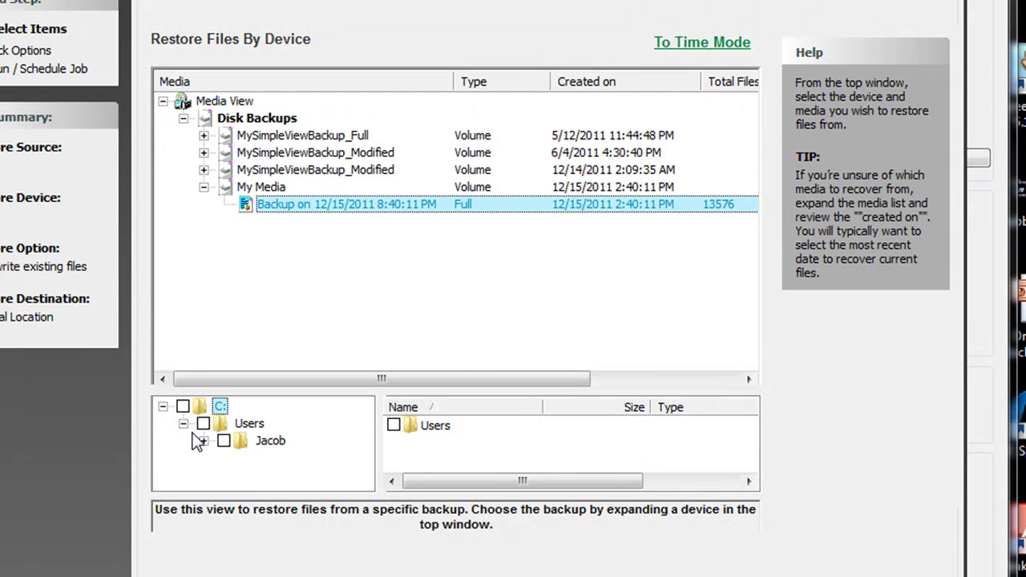
{"action": "left_click", "coordinate": [204, 441]}
{"action": "left_click", "coordinate": [225, 459]}
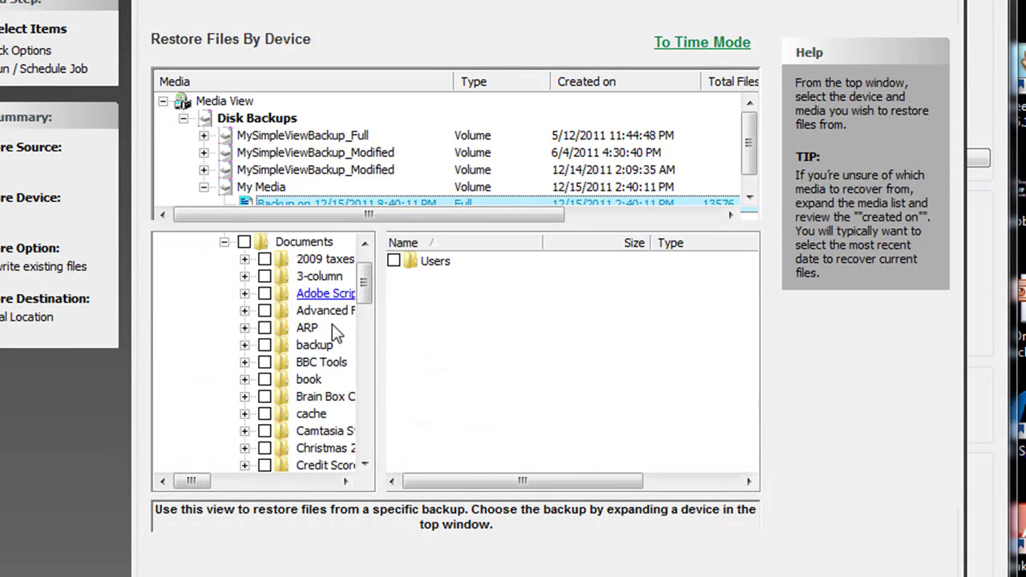
Mark the 3-column folder for restore, leaving BBC Tools unmarked, and continue to the restore options.
{"action": "left_click", "coordinate": [264, 362]}
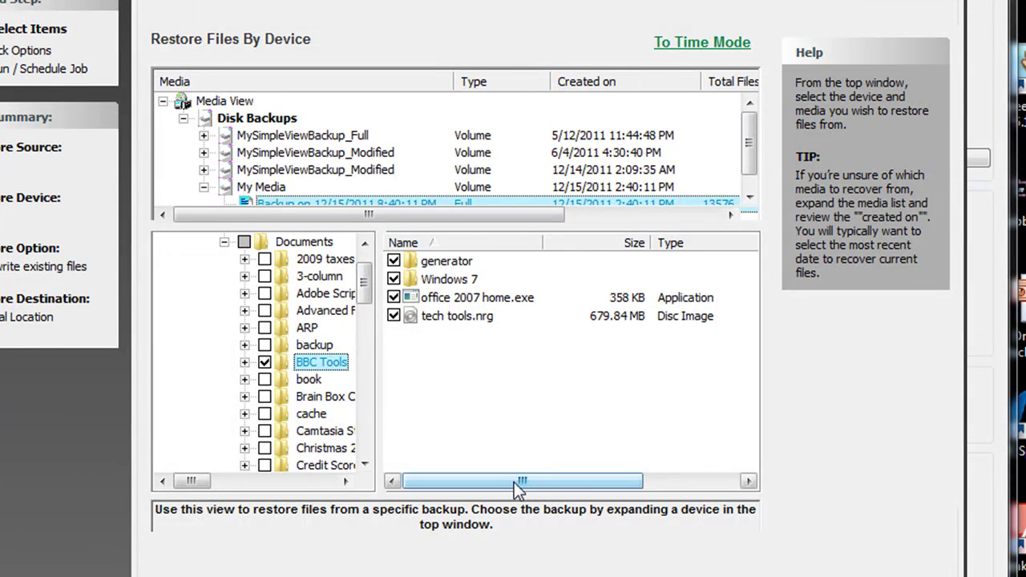
{"action": "left_click", "coordinate": [265, 362]}
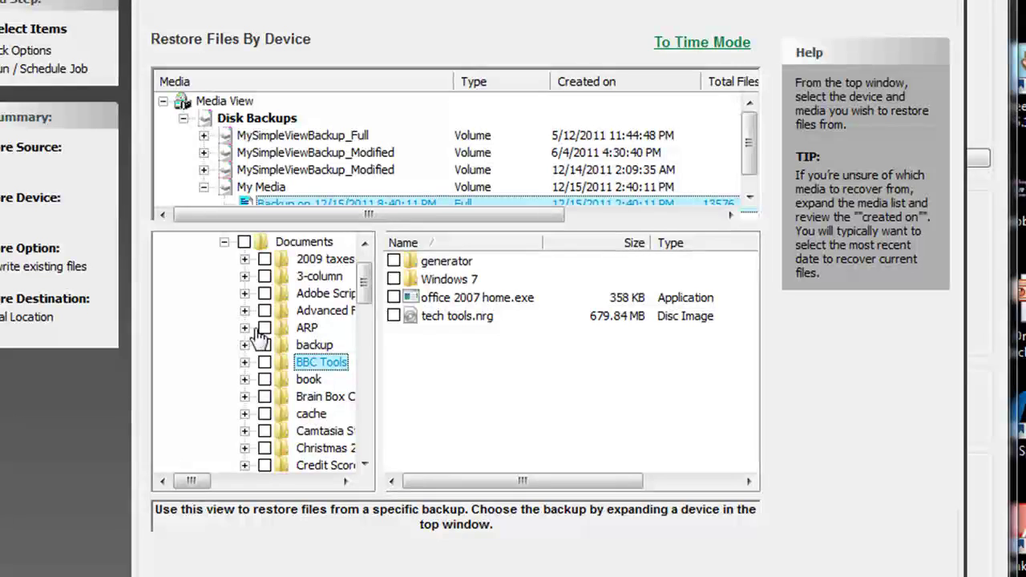
{"action": "key", "text": "3"}
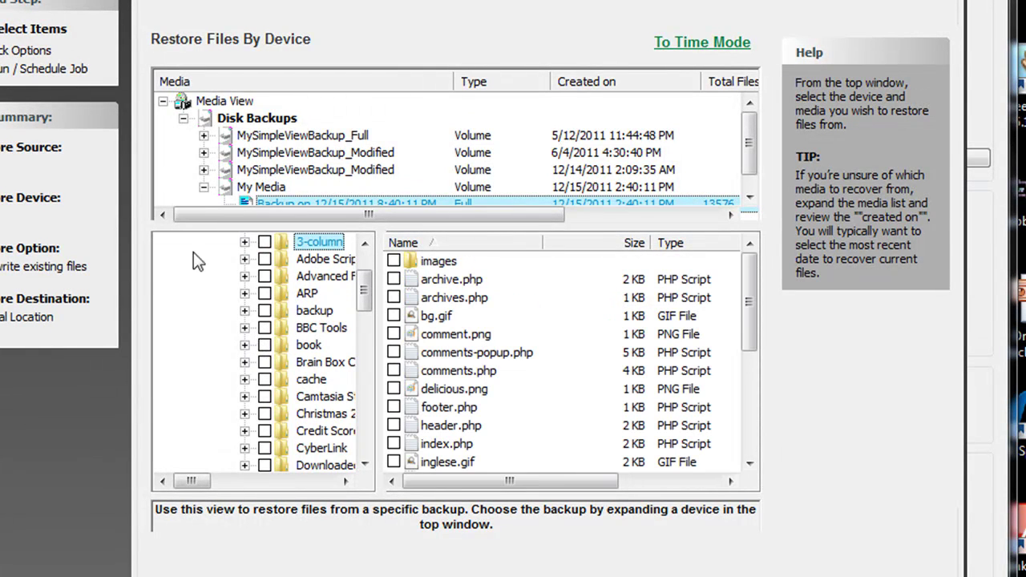
{"action": "left_click", "coordinate": [265, 242]}
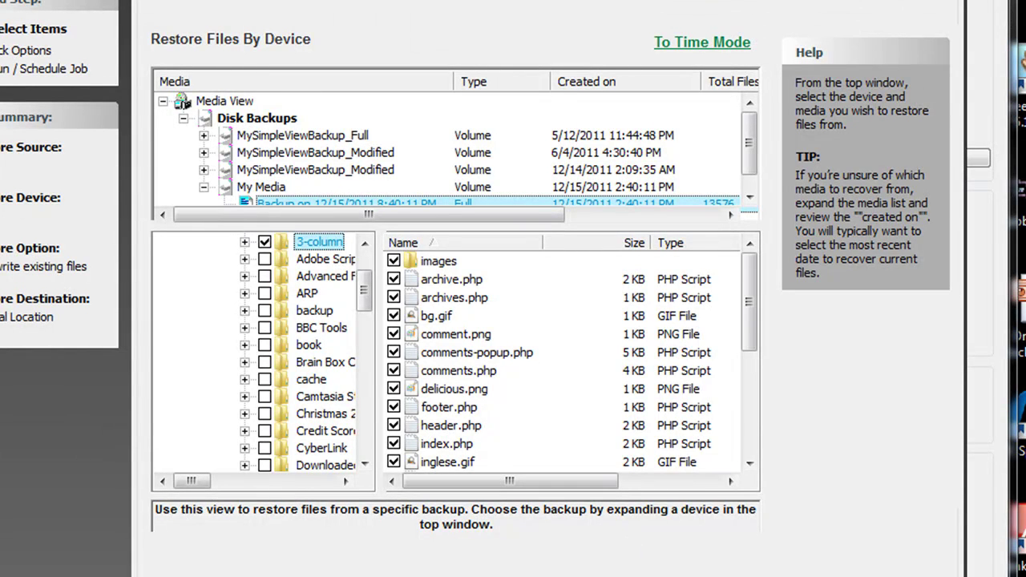
{"action": "left_click", "coordinate": [635, 576]}
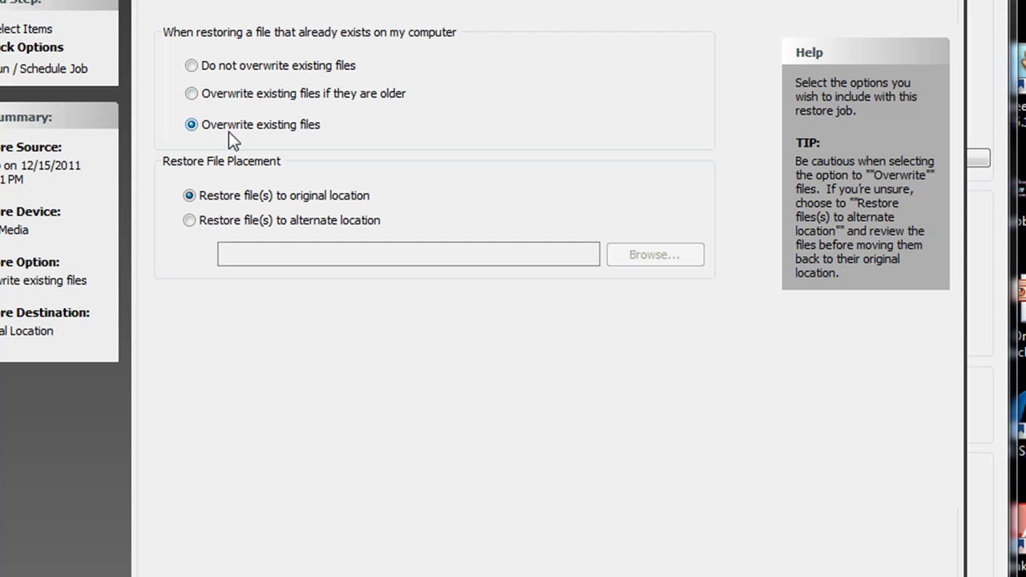
Set the files to restore to an alternate location, a new desktop folder named temp.
{"action": "left_click", "coordinate": [189, 219]}
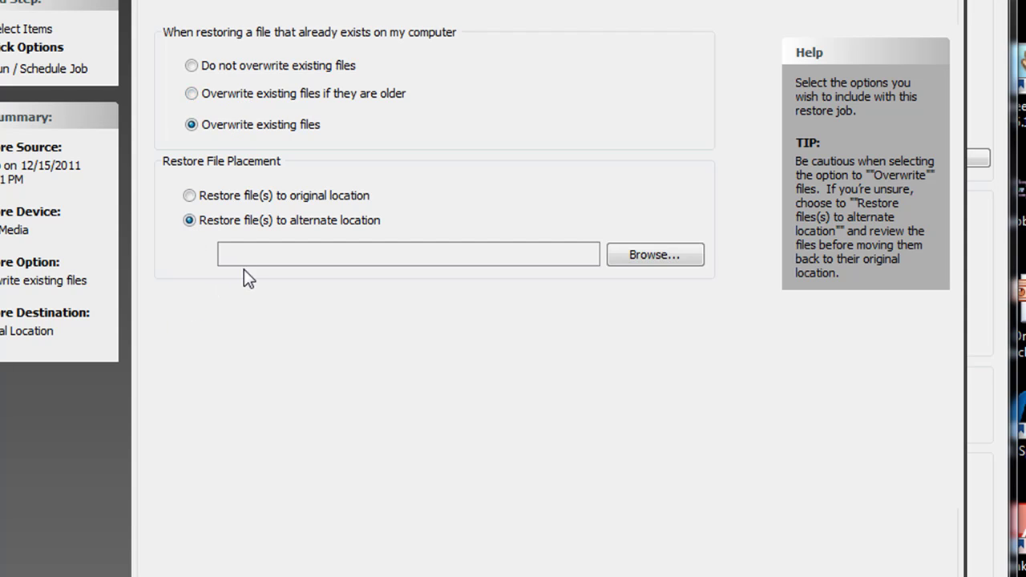
{"action": "left_click", "coordinate": [187, 196]}
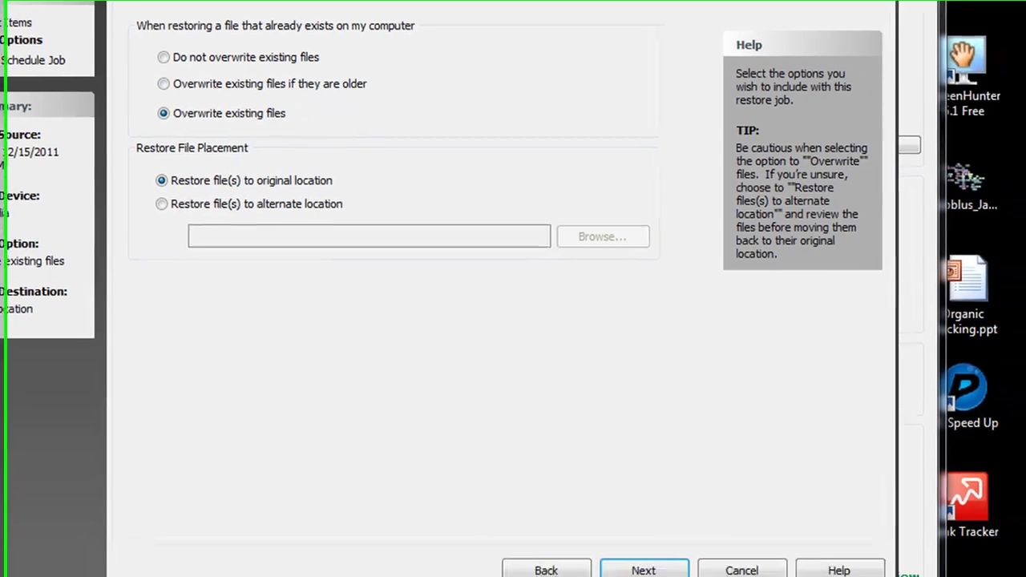
{"action": "left_click", "coordinate": [150, 198]}
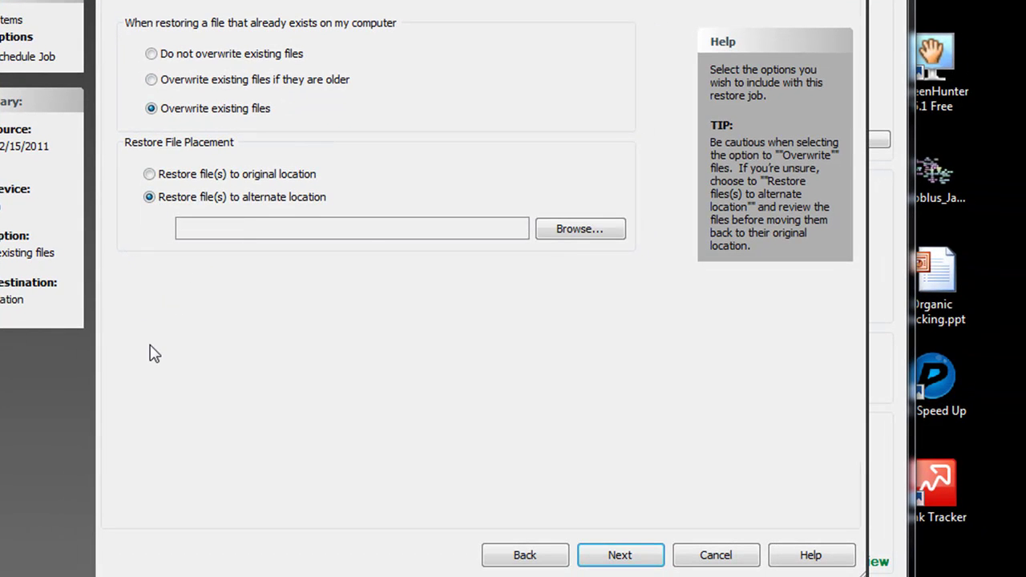
{"action": "left_click", "coordinate": [547, 233]}
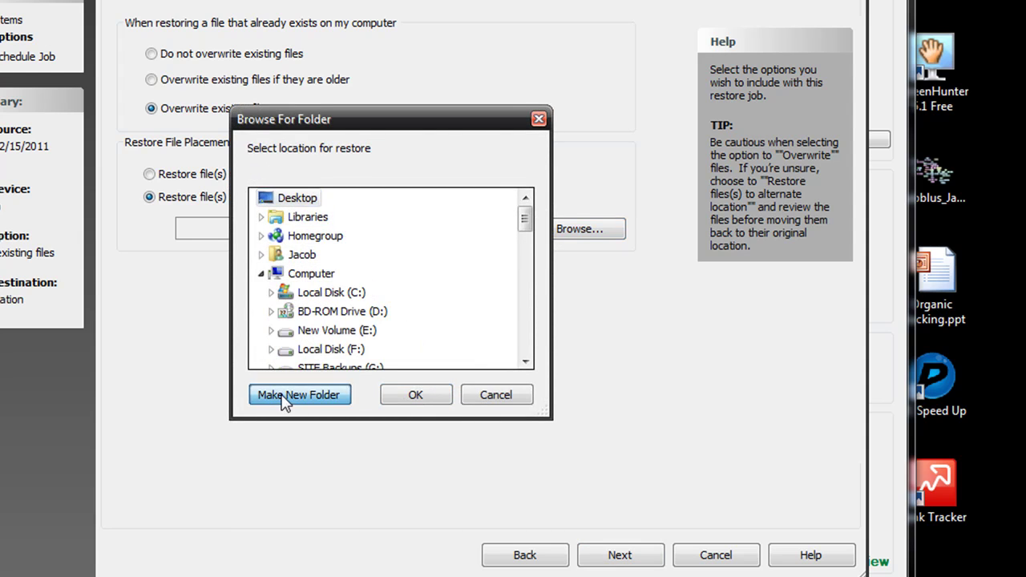
{"action": "left_click", "coordinate": [292, 396]}
{"action": "type", "text": "tewmo"}
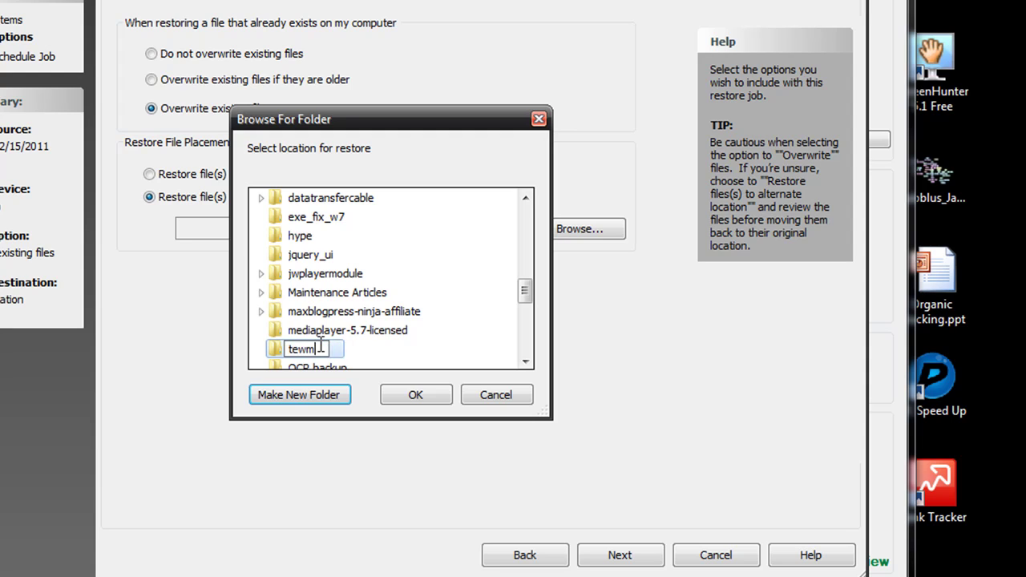
{"action": "key", "text": "BackSpace"}
{"action": "key", "text": "BackSpace"}
{"action": "key", "text": "BackSpace"}
{"action": "type", "text": "mp"}
{"action": "left_click", "coordinate": [265, 345]}
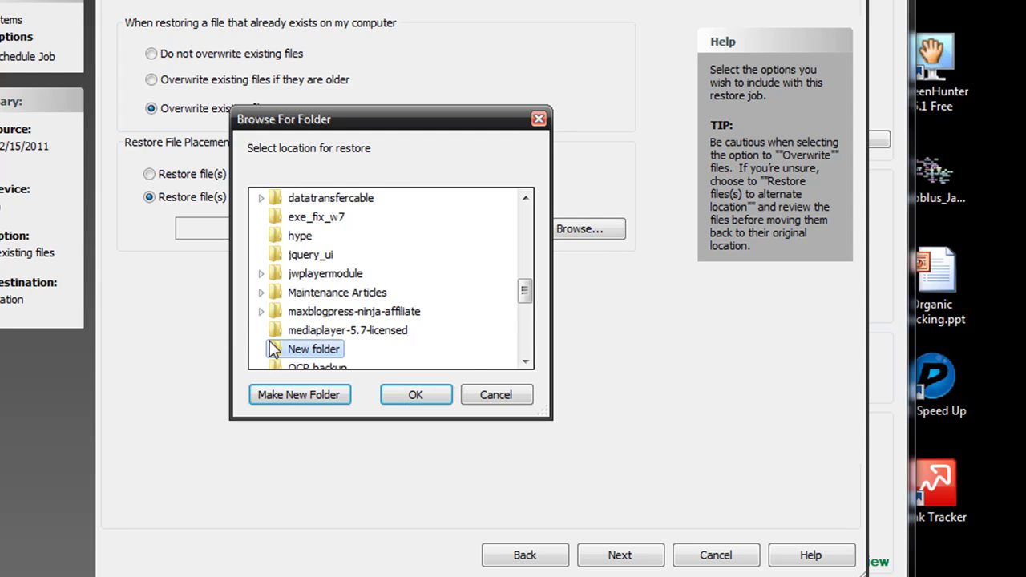
{"action": "left_click", "coordinate": [440, 400]}
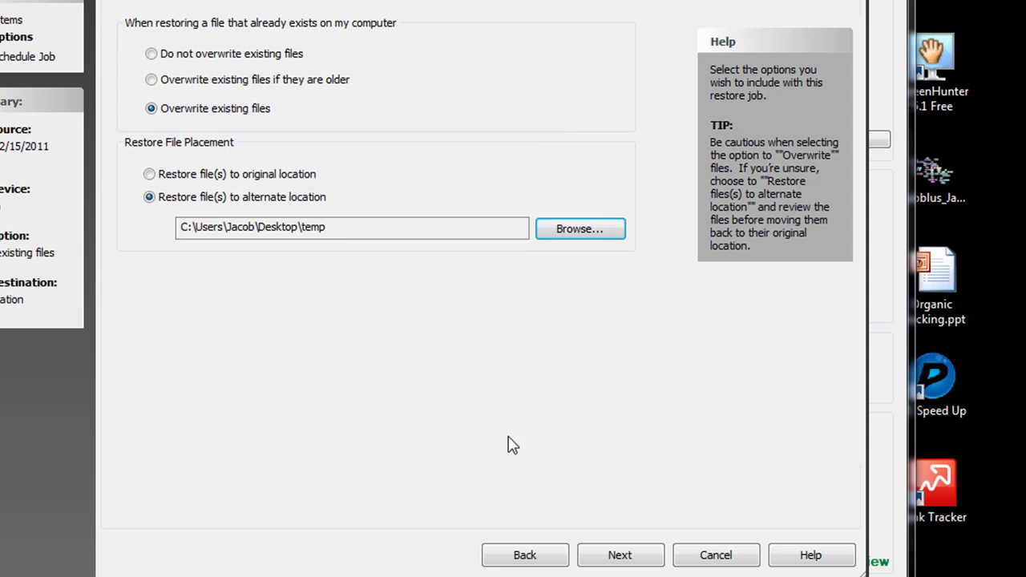
Try to run the restore job immediately as the logged-in user.
{"action": "left_click", "coordinate": [619, 562]}
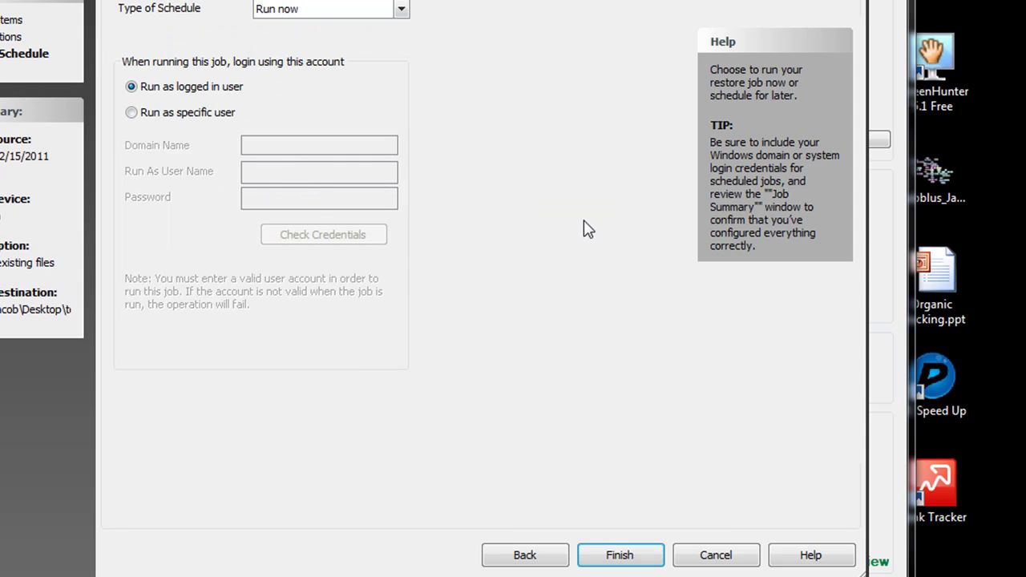
{"action": "left_click", "coordinate": [622, 555]}
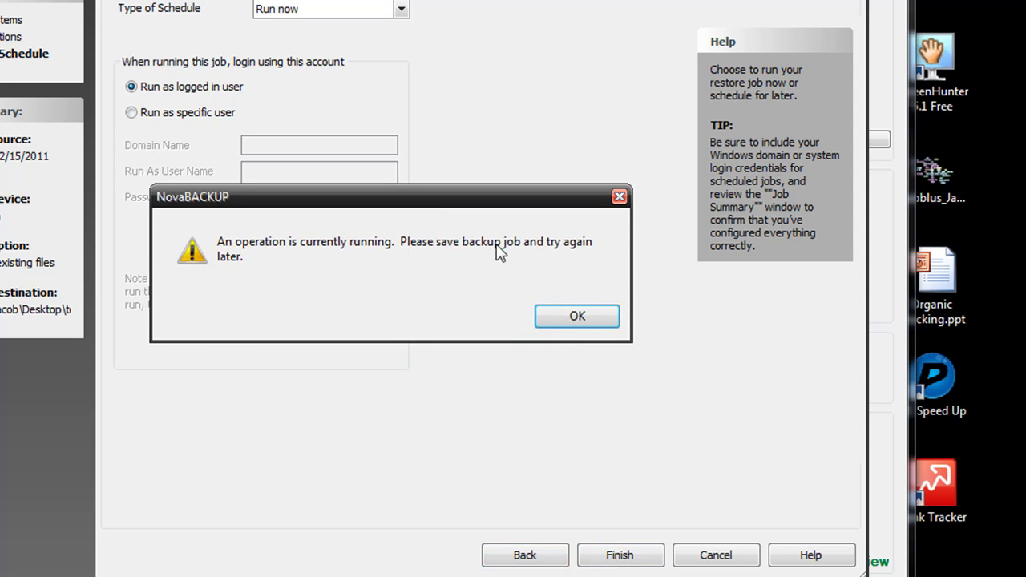
{"action": "left_click", "coordinate": [578, 317]}
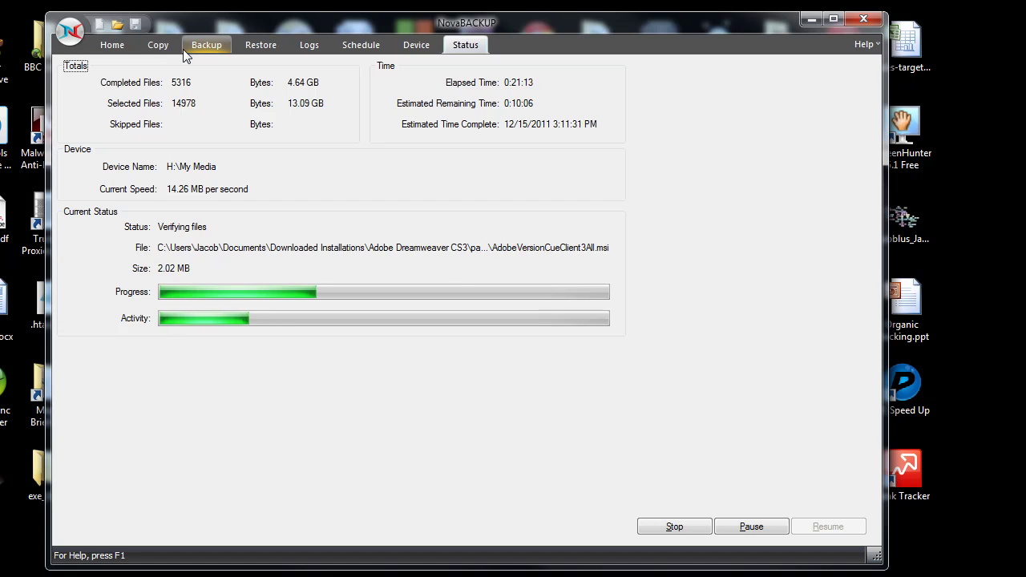
Look at the backup and restore views and return to the home view.
{"action": "left_click", "coordinate": [191, 48]}
{"action": "left_click", "coordinate": [254, 51]}
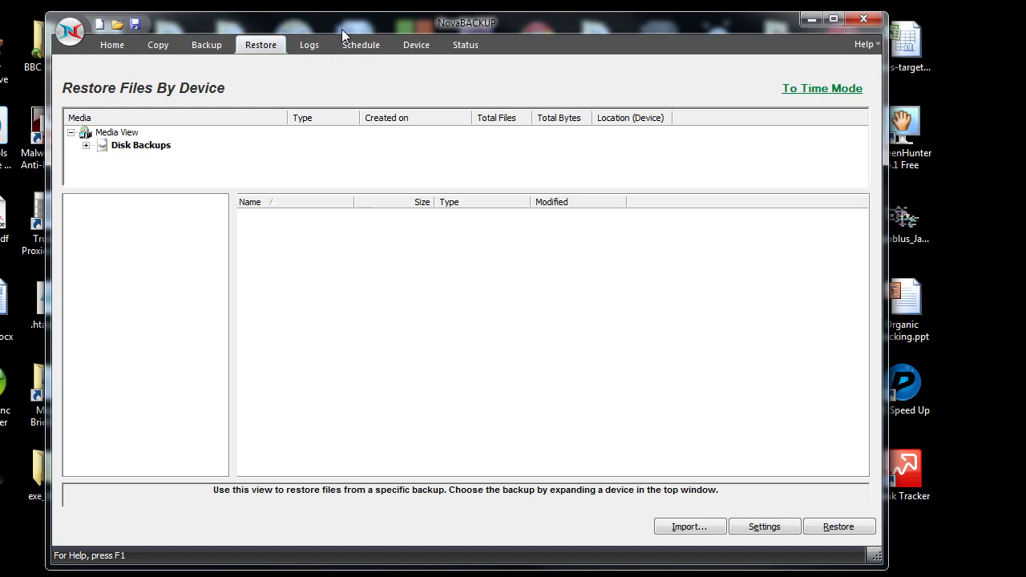
{"action": "left_click", "coordinate": [116, 49]}
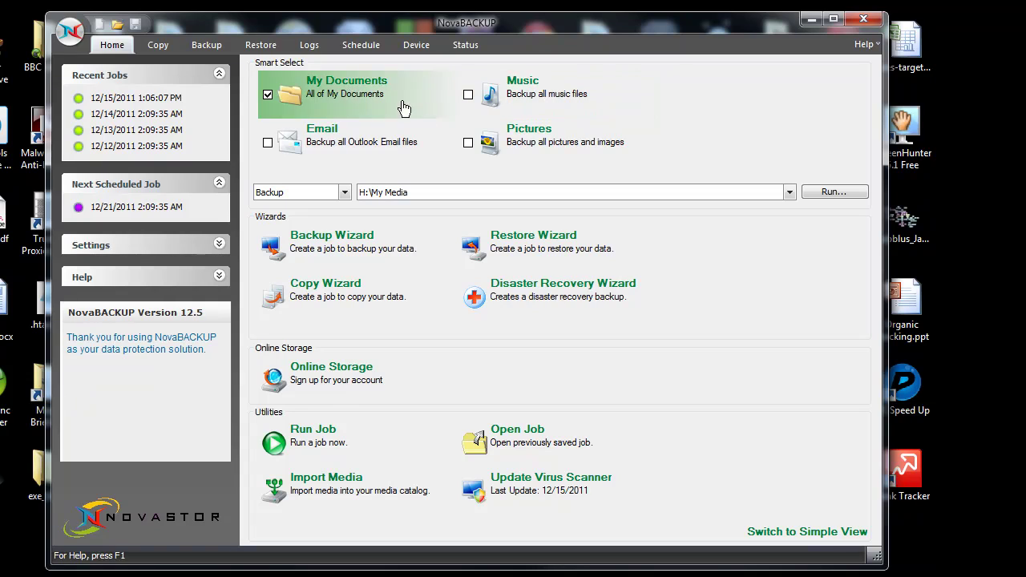